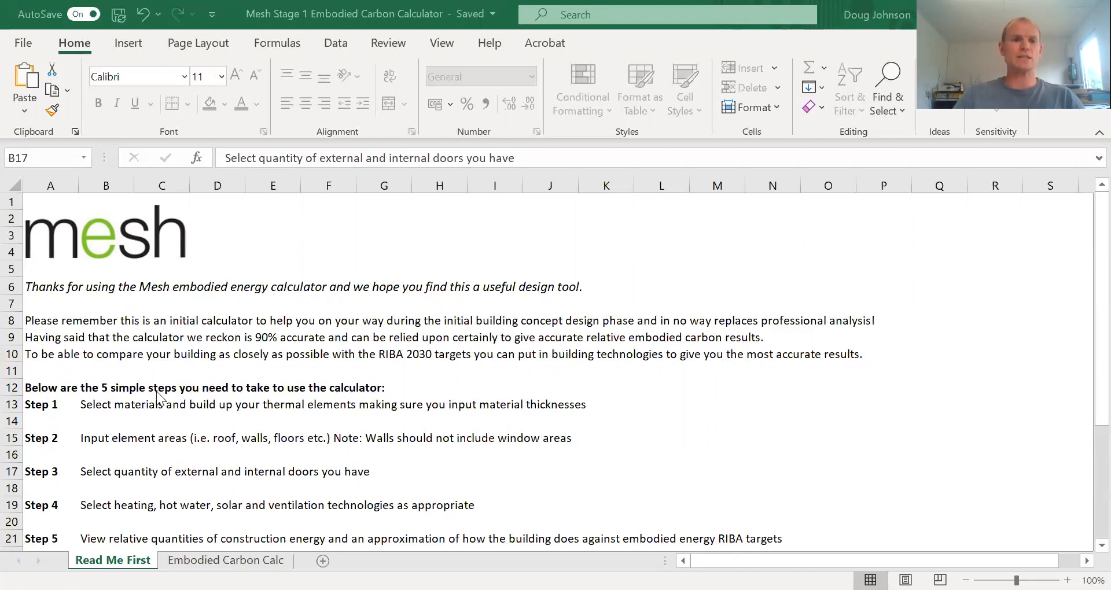
Step: Read the five usage steps and the key additional notes on the Read Me First sheet
{"action": "scroll", "coordinate": [159, 399], "scroll_direction": "down", "scroll_amount": 1}
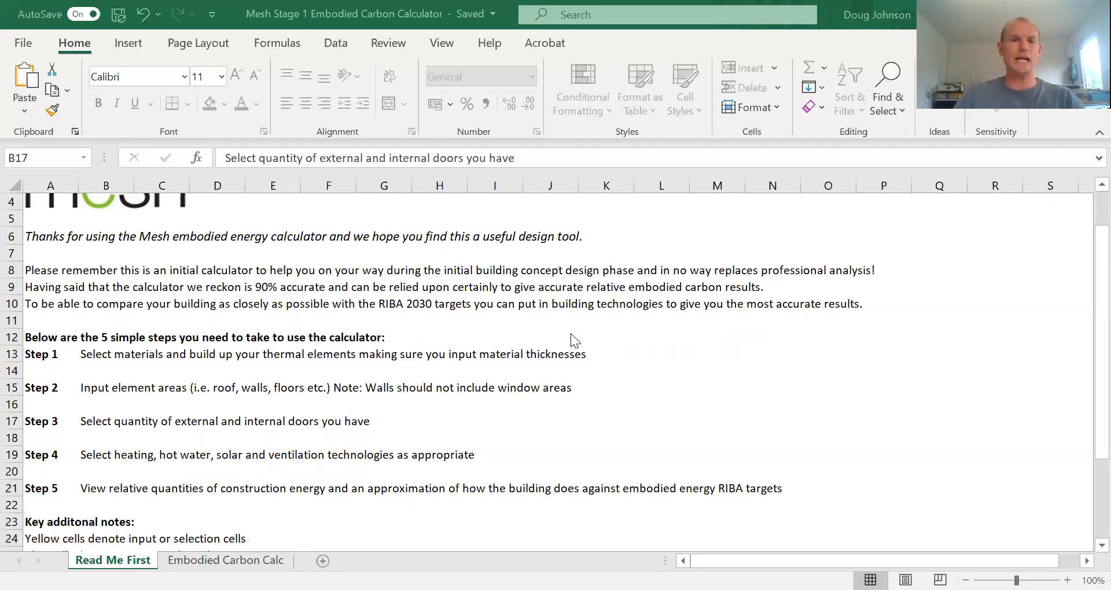
{"action": "scroll", "coordinate": [571, 334], "scroll_direction": "down", "scroll_amount": 1}
{"action": "scroll", "coordinate": [570, 341], "scroll_direction": "down", "scroll_amount": 1}
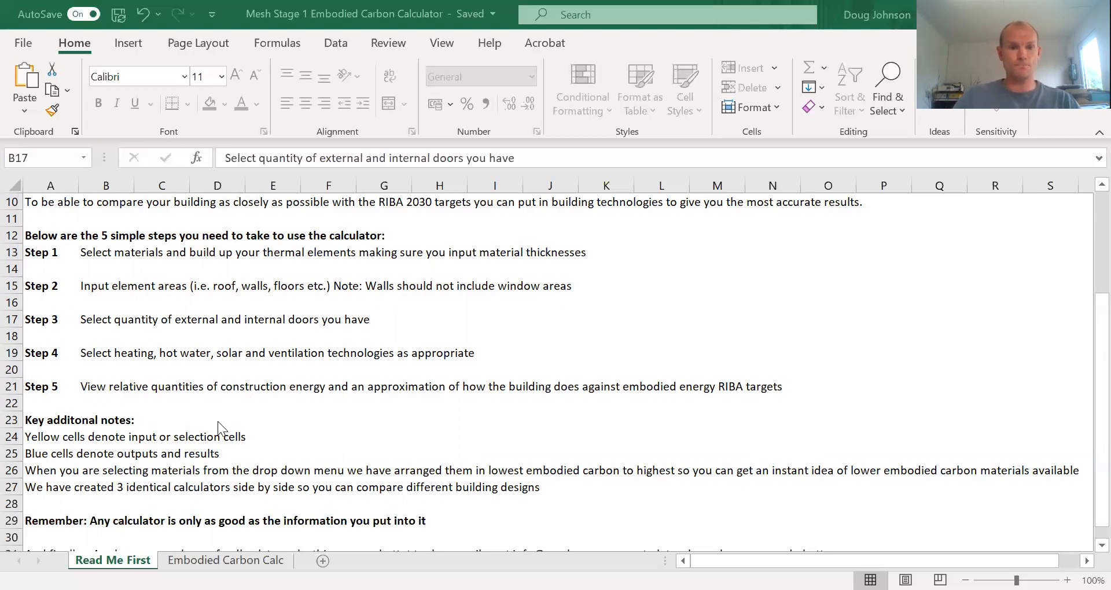
{"action": "scroll", "coordinate": [217, 427], "scroll_direction": "down", "scroll_amount": 1}
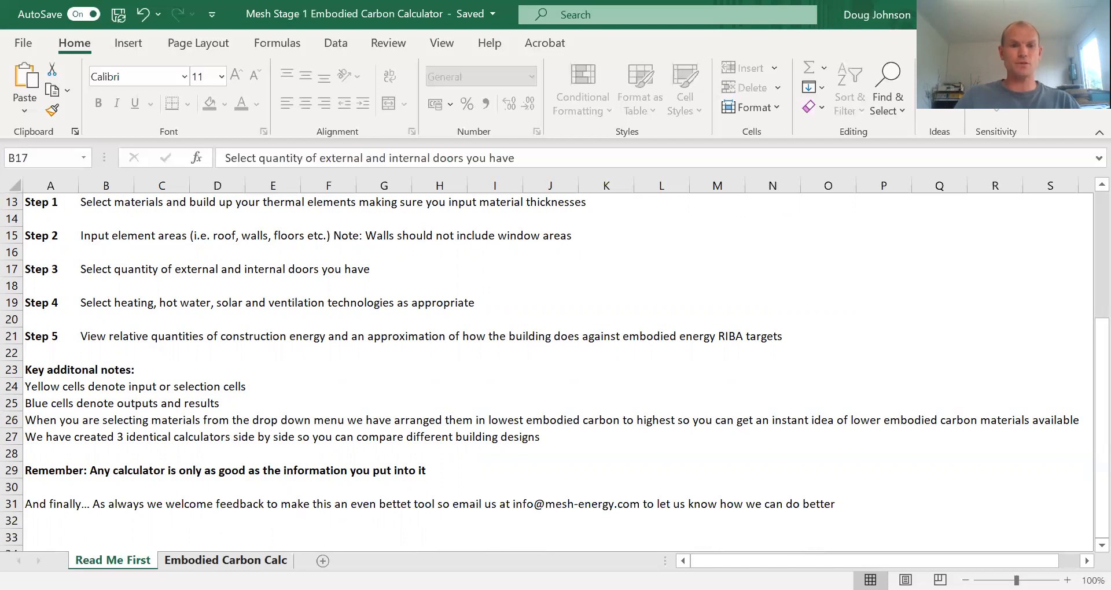
Step: Open the Embodied Carbon Calc sheet and look across the side-by-side calculators for Building Designs #1 to #3
{"action": "left_click", "coordinate": [225, 560]}
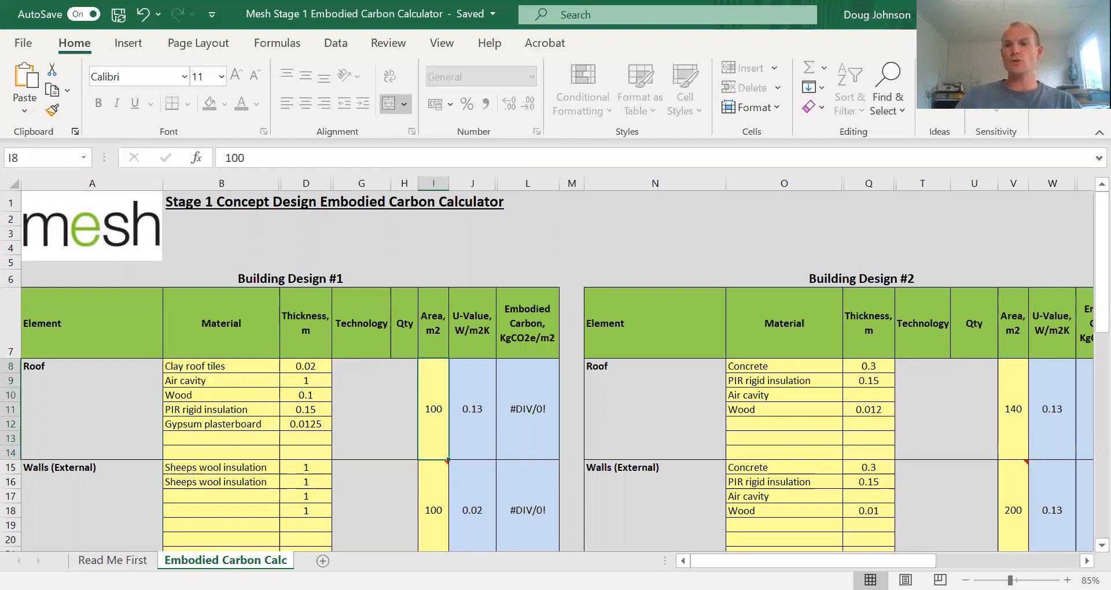
{"action": "left_click", "coordinate": [1087, 561]}
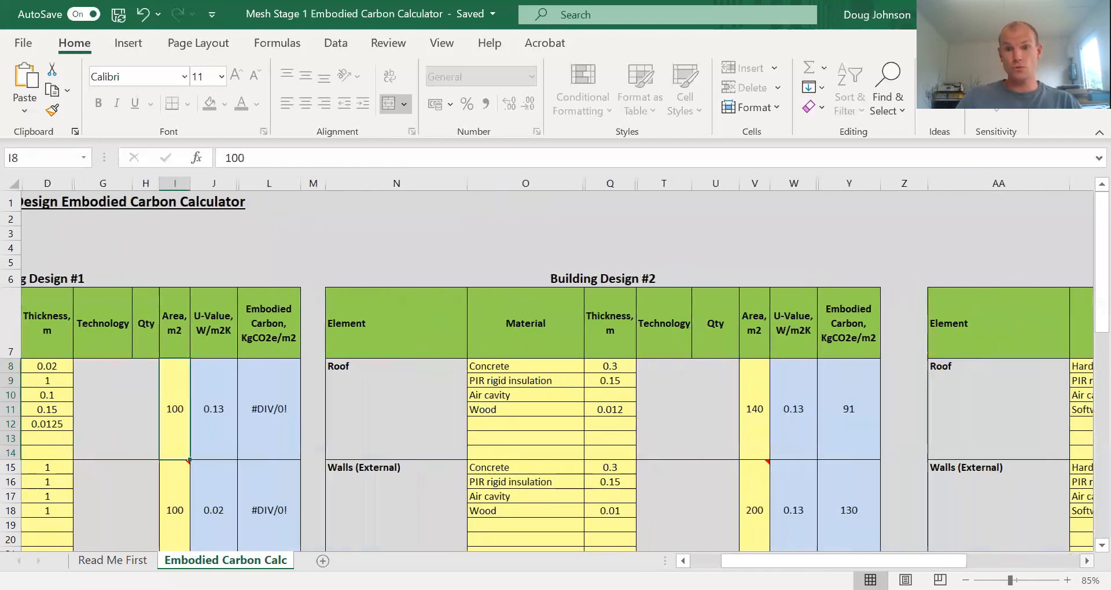
{"action": "scroll", "coordinate": [557, 370], "scroll_direction": "right", "scroll_amount": 1}
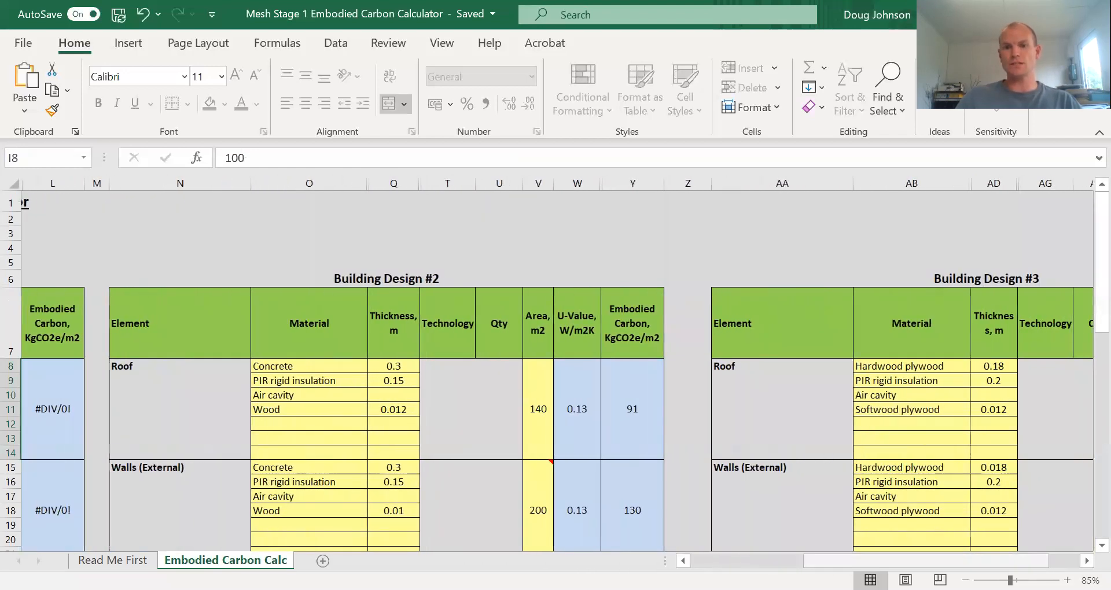
{"action": "scroll", "coordinate": [557, 370], "scroll_direction": "left", "scroll_amount": 5}
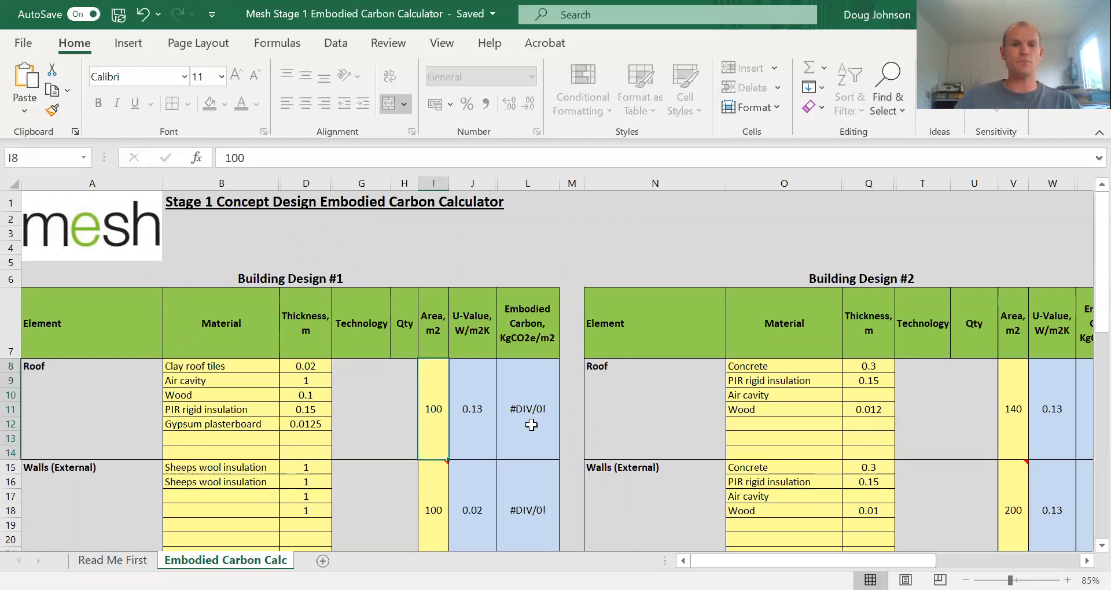
Step: Review Building Design #1 from the roof and wall elements to the domestic targets and embodied carbon breakdown chart
{"action": "scroll", "coordinate": [339, 417], "scroll_direction": "down", "scroll_amount": 2}
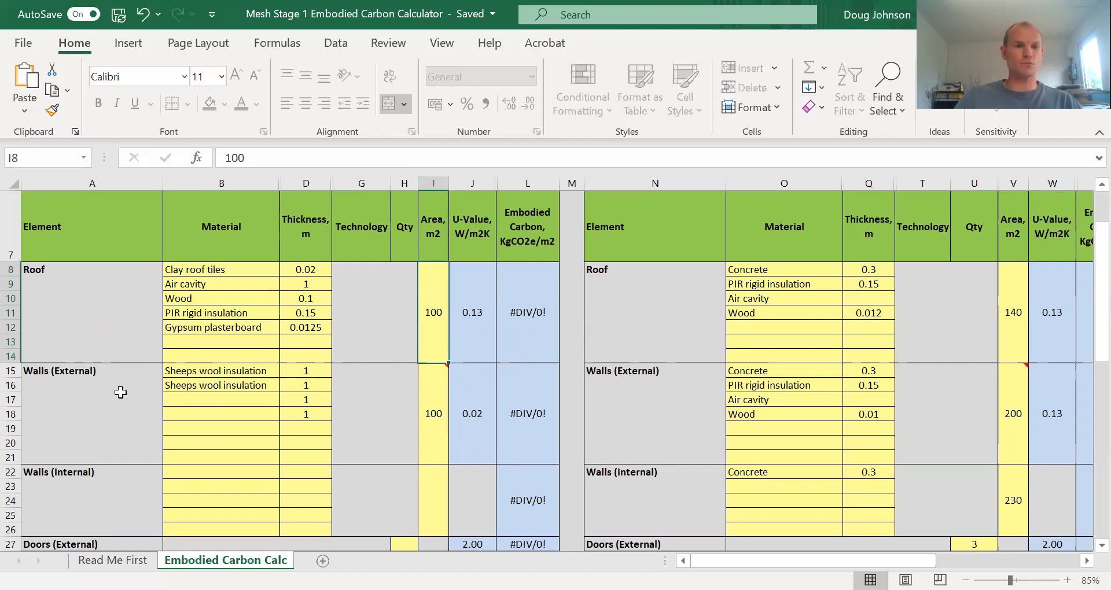
{"action": "scroll", "coordinate": [120, 392], "scroll_direction": "down", "scroll_amount": 4}
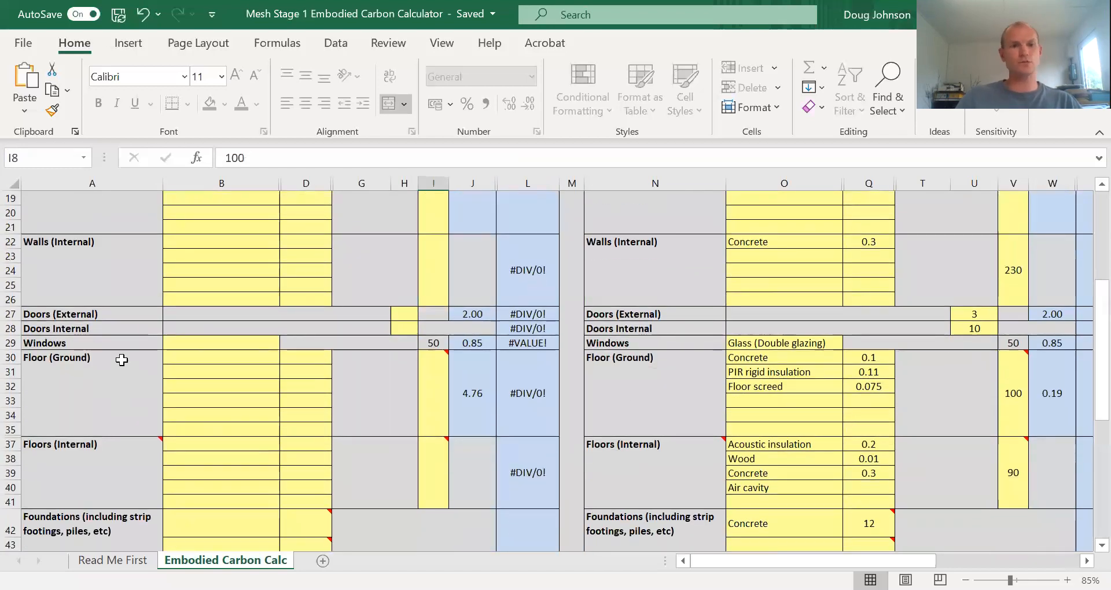
{"action": "scroll", "coordinate": [122, 361], "scroll_direction": "down", "scroll_amount": 4}
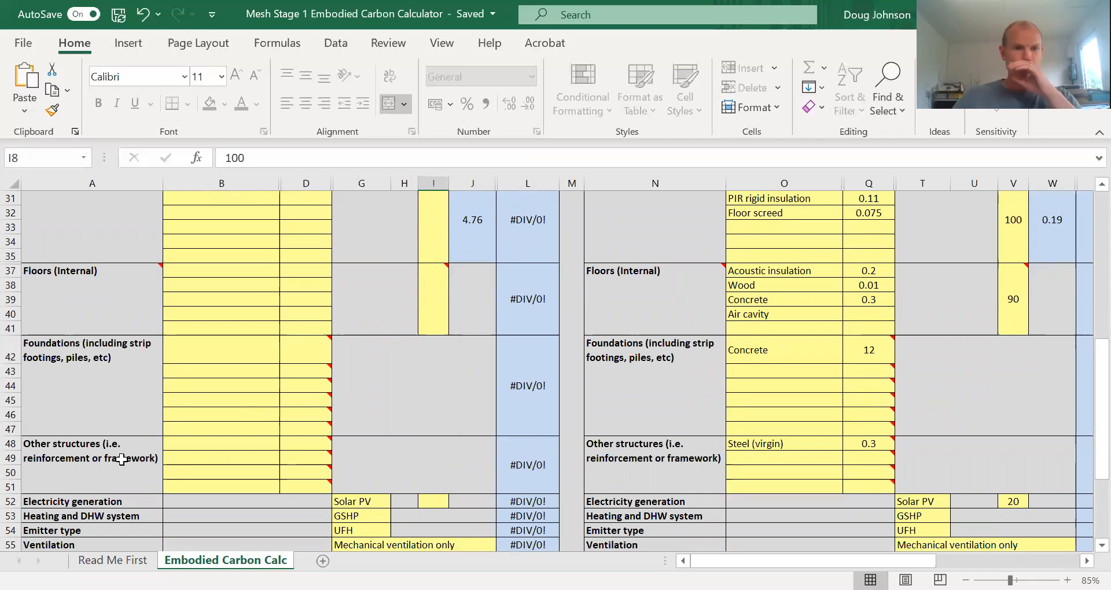
{"action": "scroll", "coordinate": [116, 463], "scroll_direction": "down", "scroll_amount": 2}
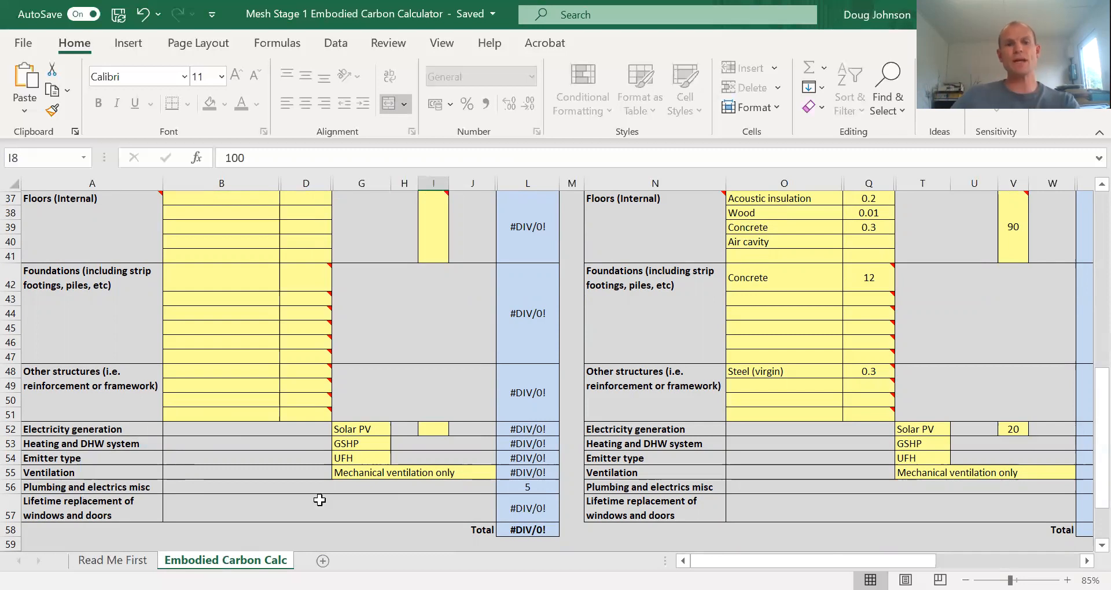
{"action": "scroll", "coordinate": [280, 468], "scroll_direction": "down", "scroll_amount": 5}
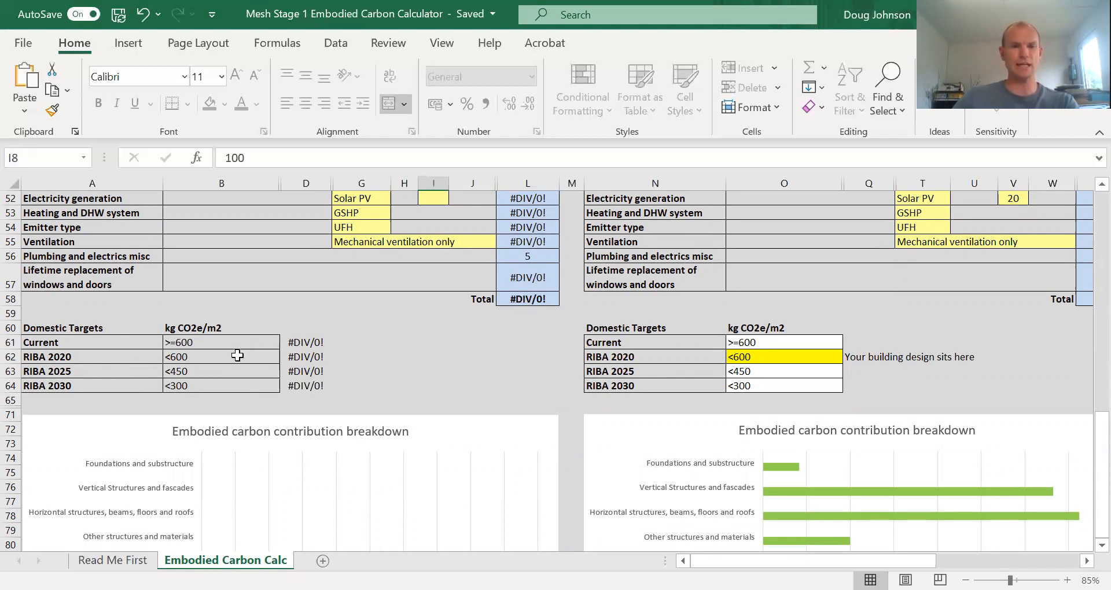
{"action": "scroll", "coordinate": [237, 355], "scroll_direction": "down", "scroll_amount": 2}
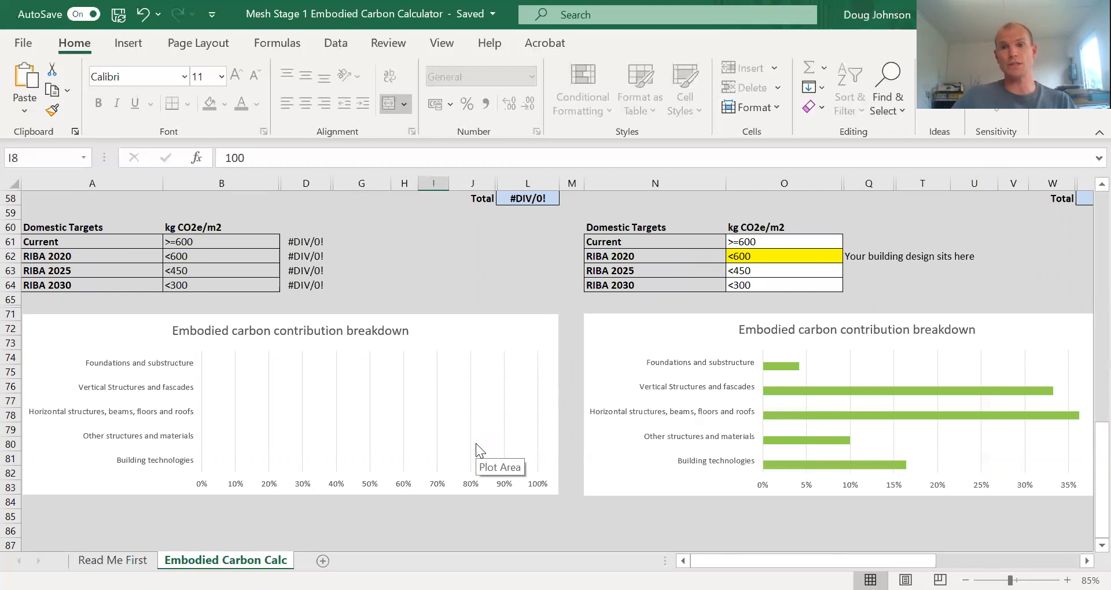
{"action": "scroll", "coordinate": [476, 443], "scroll_direction": "up", "scroll_amount": 13}
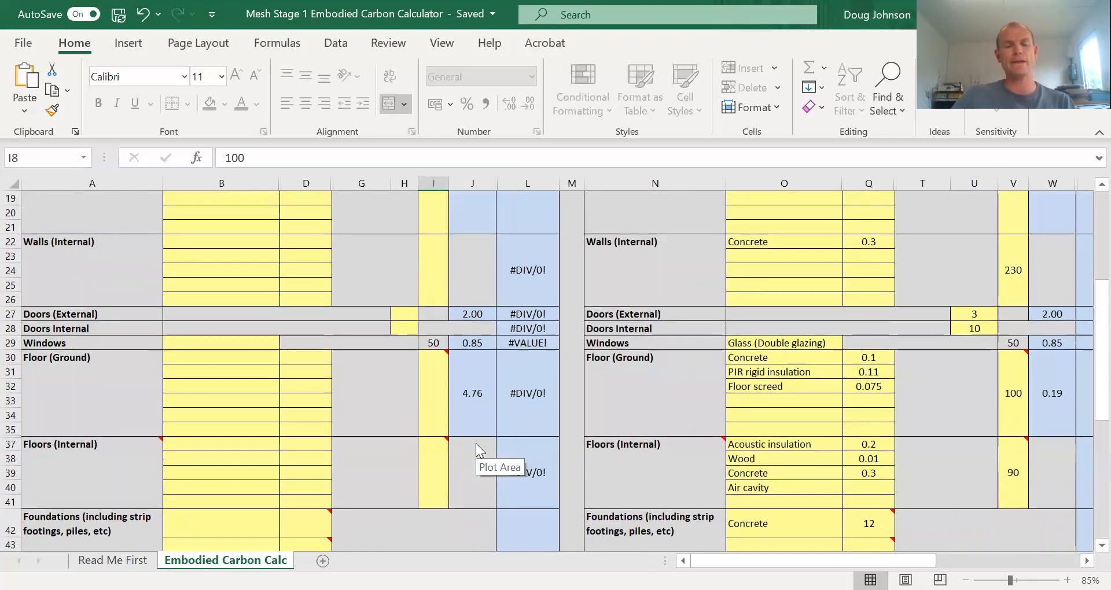
{"action": "scroll", "coordinate": [476, 444], "scroll_direction": "up", "scroll_amount": 6}
{"action": "scroll", "coordinate": [473, 444], "scroll_direction": "down", "scroll_amount": 1}
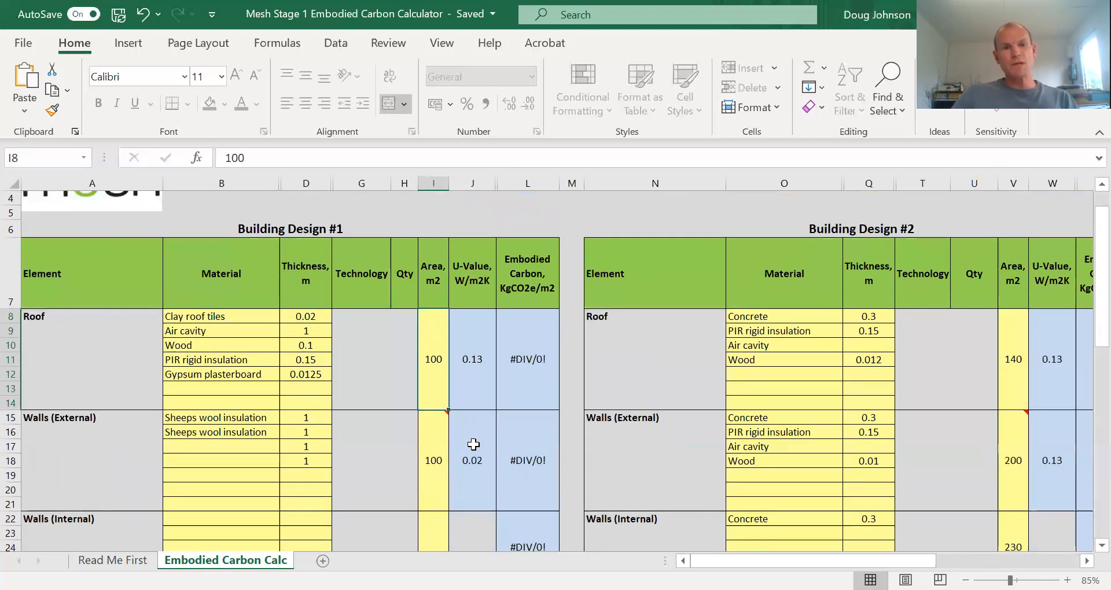
{"action": "scroll", "coordinate": [473, 445], "scroll_direction": "down", "scroll_amount": 1}
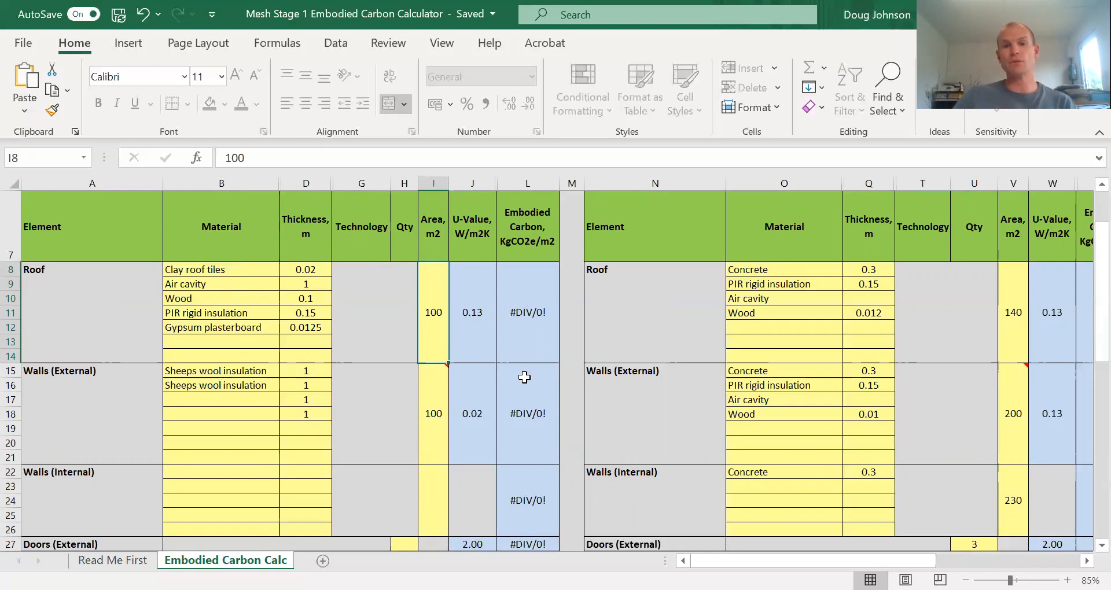
Step: For Building Design #1, set the ground floor area to 100 m2 and the internal floors area to 90 m2
{"action": "scroll", "coordinate": [413, 379], "scroll_direction": "down", "scroll_amount": 3}
{"action": "scroll", "coordinate": [415, 379], "scroll_direction": "down", "scroll_amount": 3}
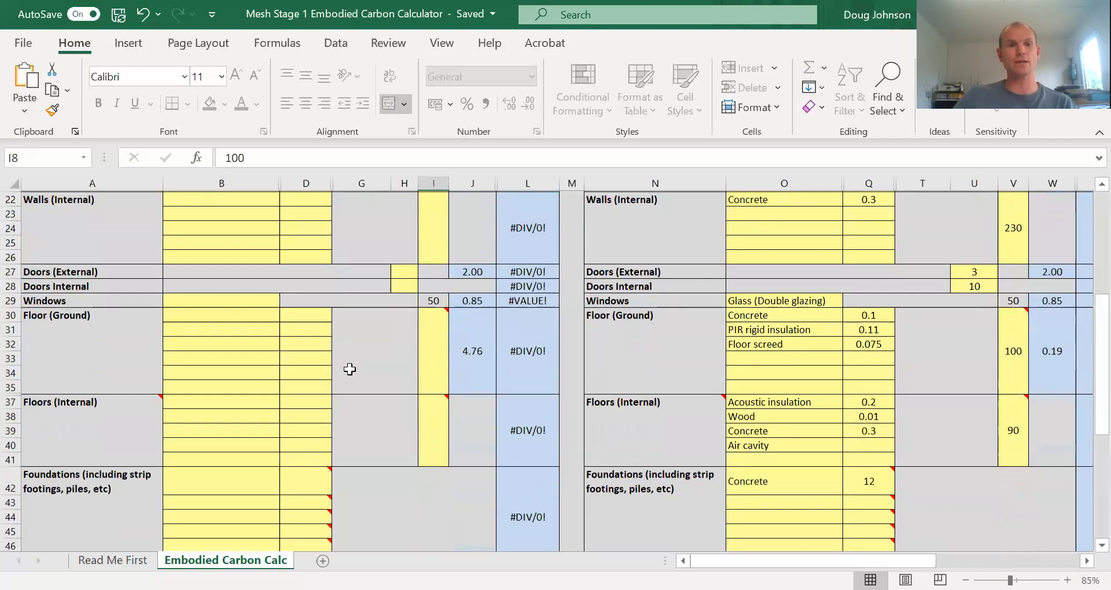
{"action": "left_click", "coordinate": [437, 345]}
{"action": "left_click", "coordinate": [434, 408]}
{"action": "left_click", "coordinate": [431, 371]}
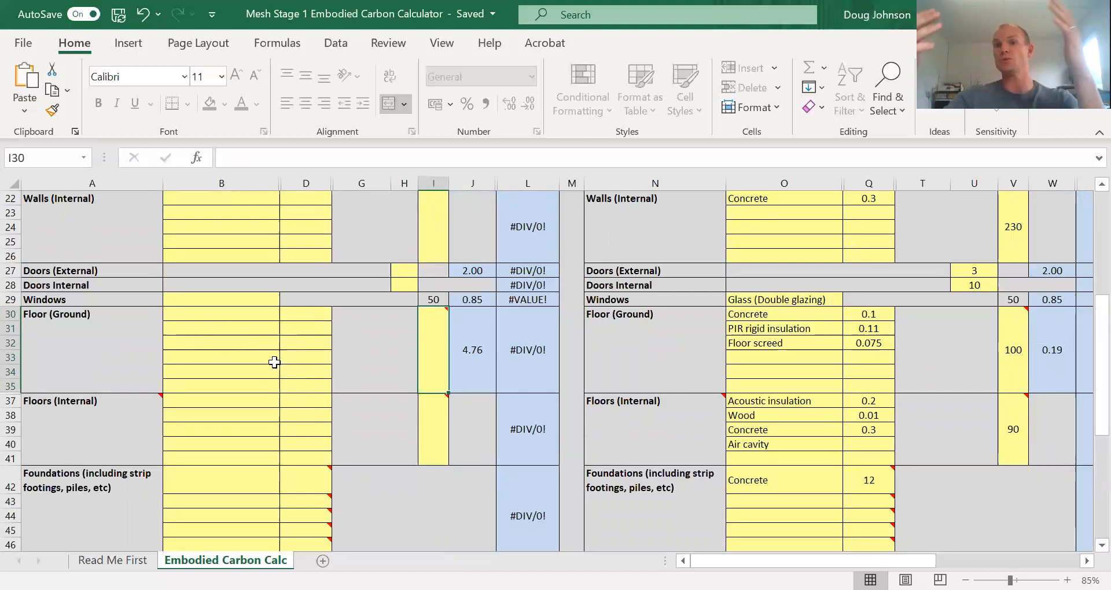
{"action": "left_click", "coordinate": [267, 315]}
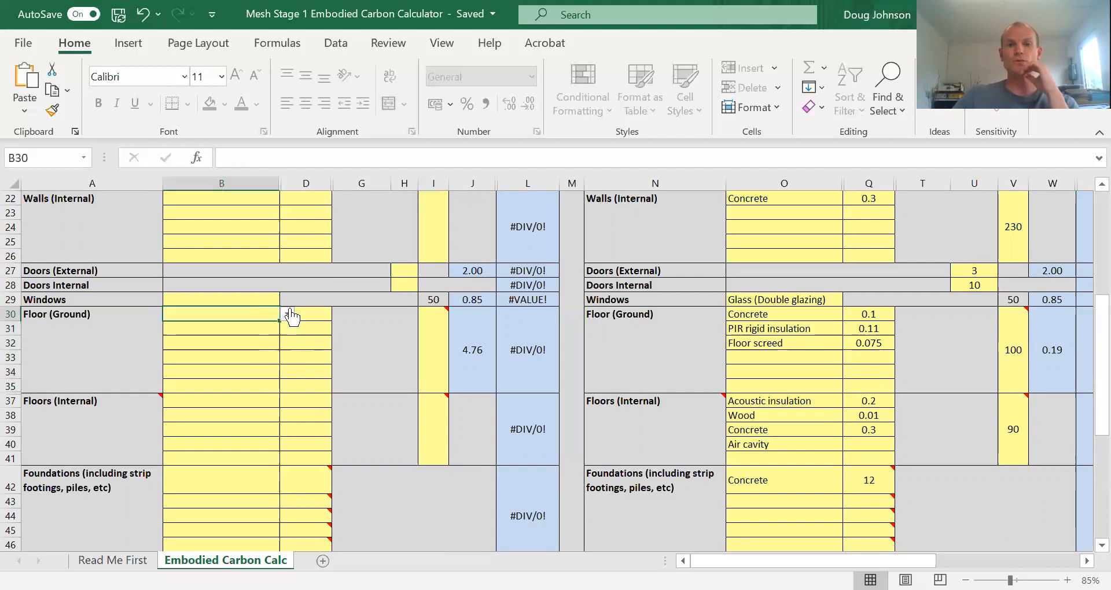
{"action": "left_click", "coordinate": [434, 345]}
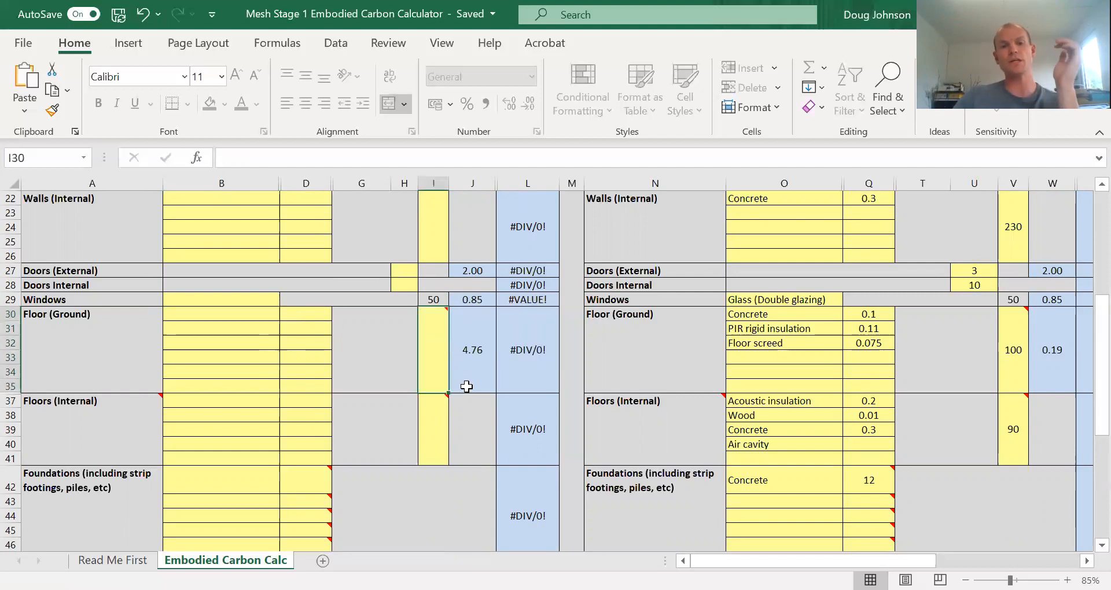
{"action": "mouse_move", "coordinate": [440, 356]}
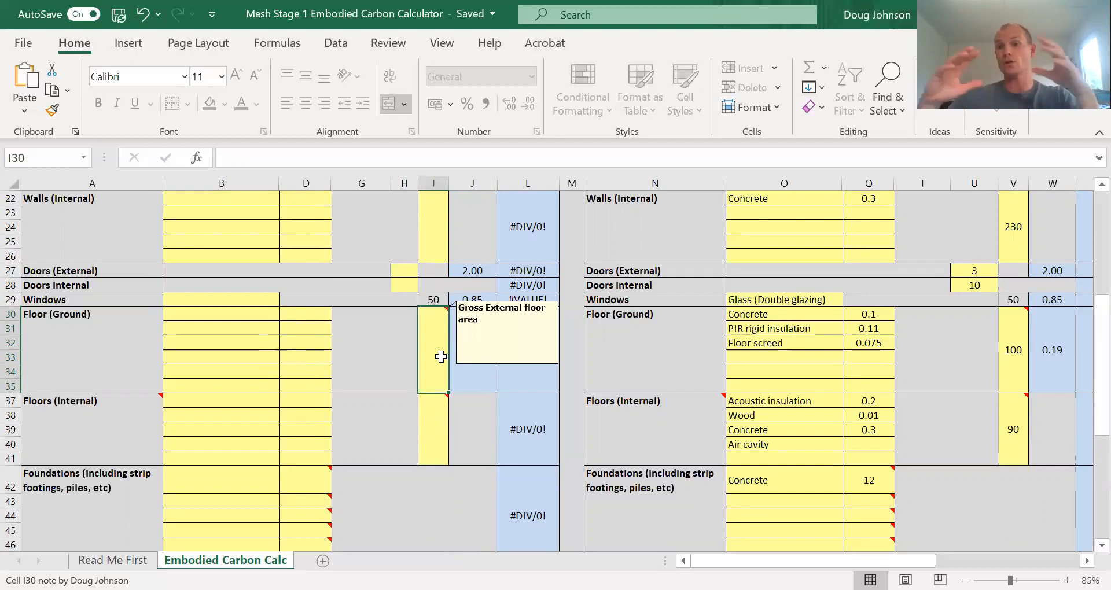
{"action": "type", "text": "10"}
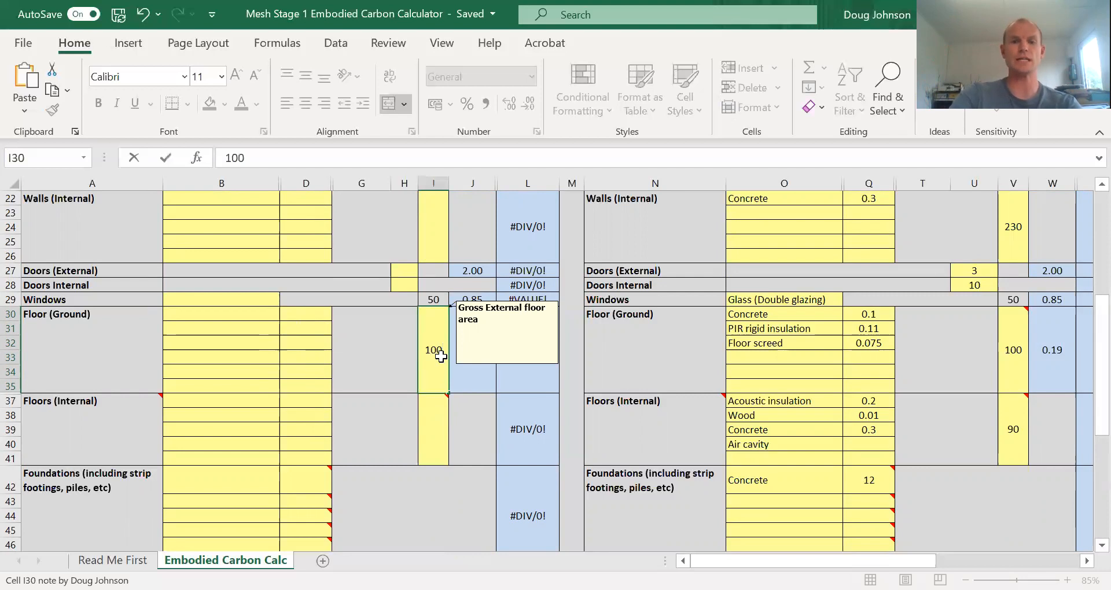
{"action": "type", "text": "0"}
{"action": "key", "text": "Return"}
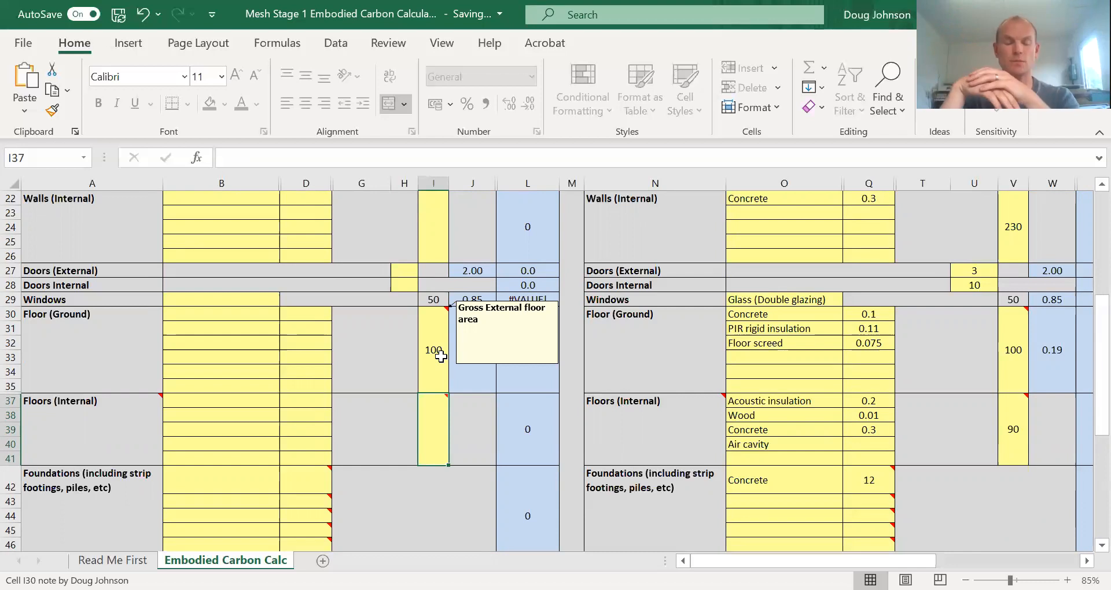
{"action": "type", "text": "90"}
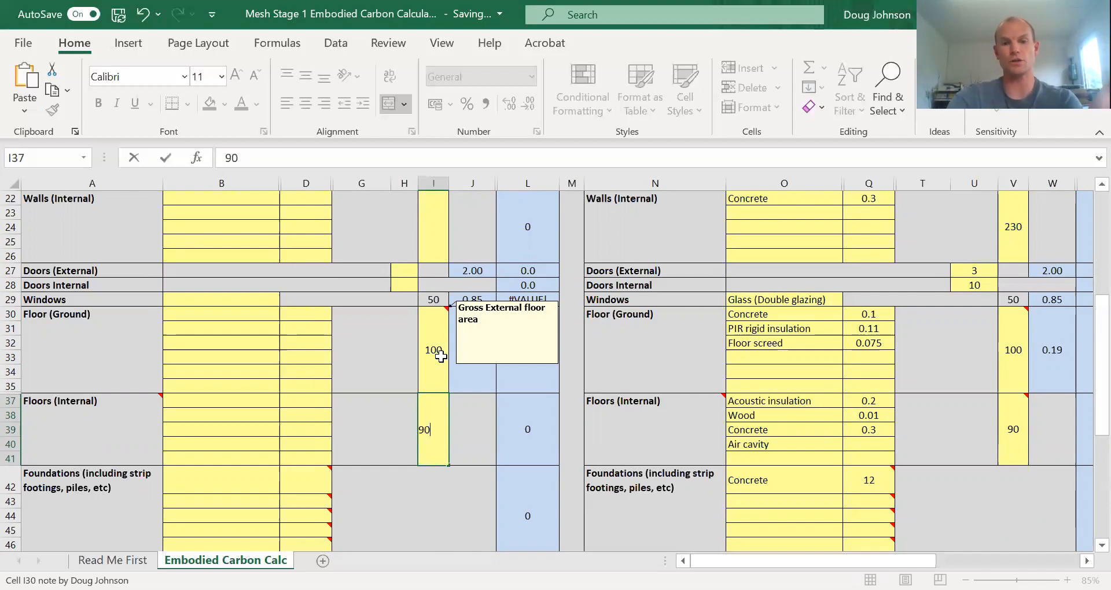
{"action": "key", "text": "Return"}
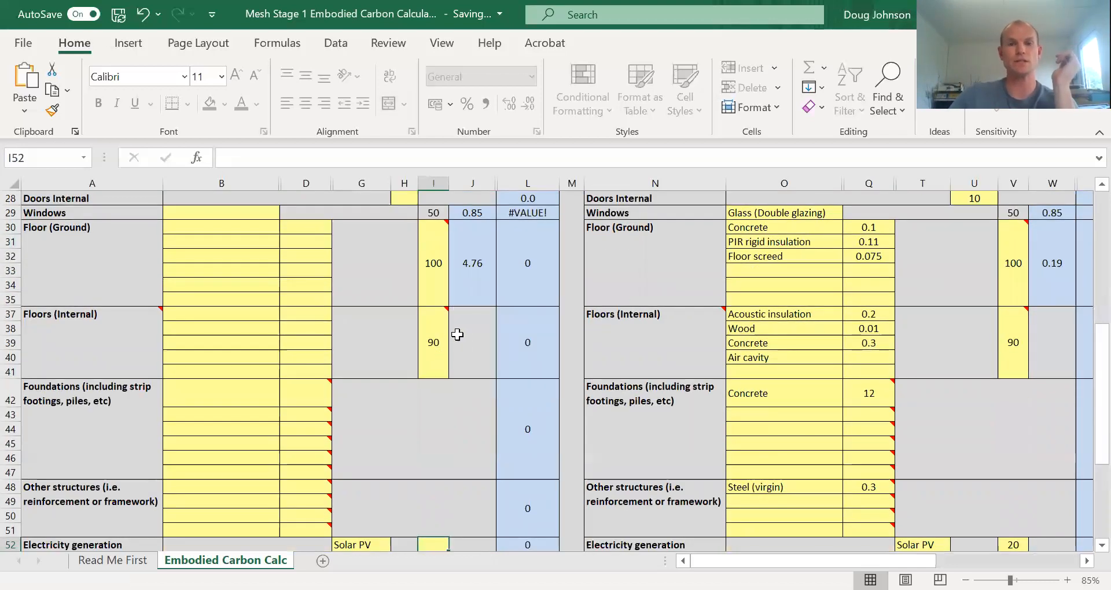
Step: Choose EPS insulation as the first ground floor material of Building Design #1, with a thickness of 0.3 m
{"action": "scroll", "coordinate": [448, 332], "scroll_direction": "up", "scroll_amount": 1}
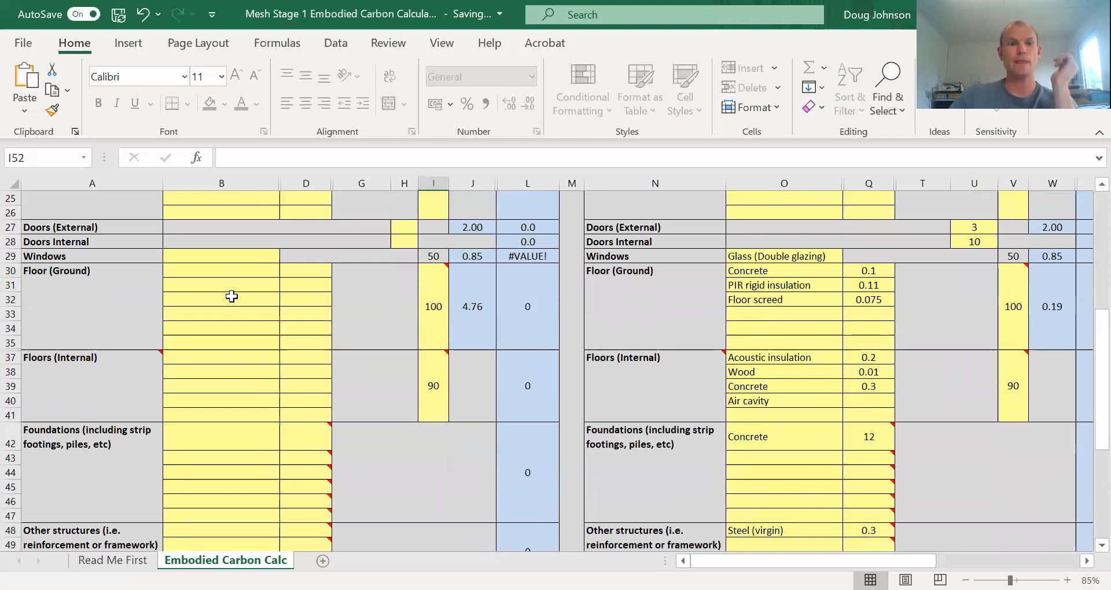
{"action": "left_click", "coordinate": [243, 268]}
{"action": "left_click", "coordinate": [288, 271]}
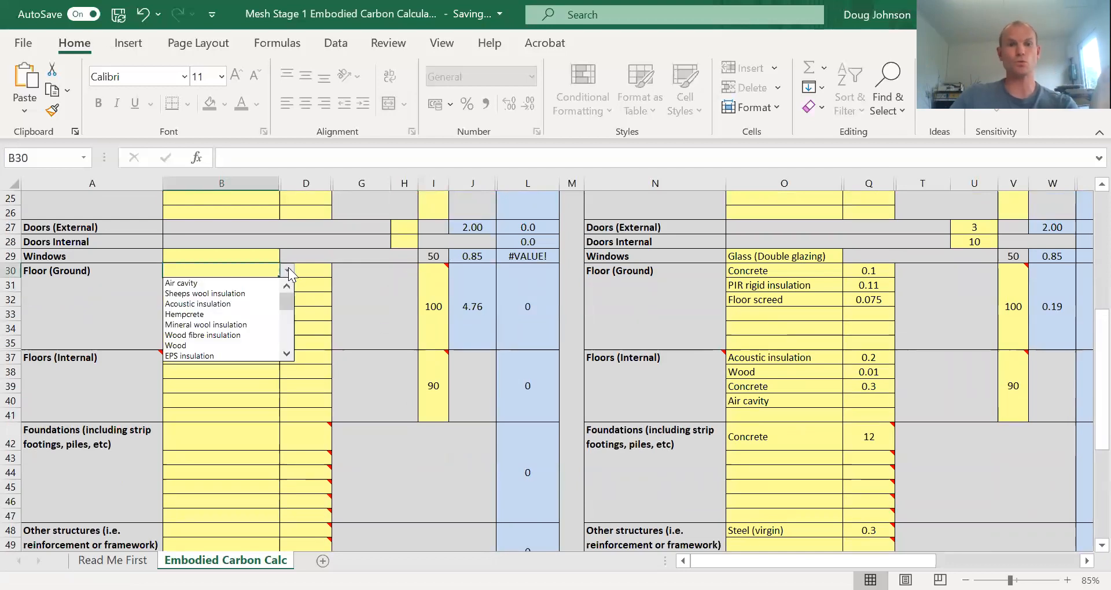
{"action": "left_click", "coordinate": [286, 353]}
{"action": "left_click", "coordinate": [286, 354]}
{"action": "left_click", "coordinate": [286, 353]}
{"action": "left_click", "coordinate": [286, 354]}
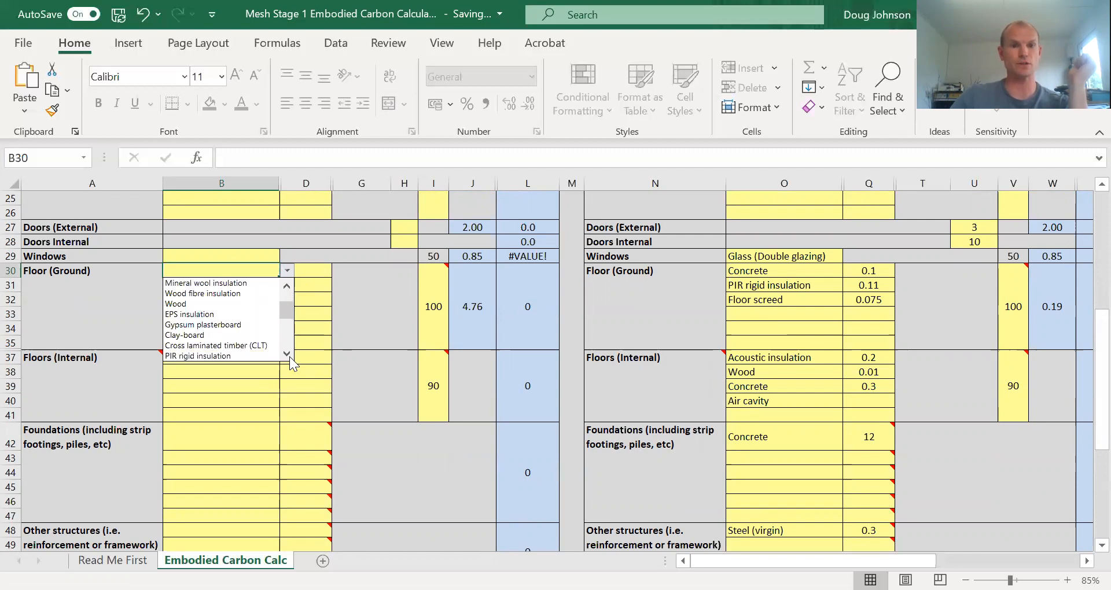
{"action": "left_click", "coordinate": [219, 316]}
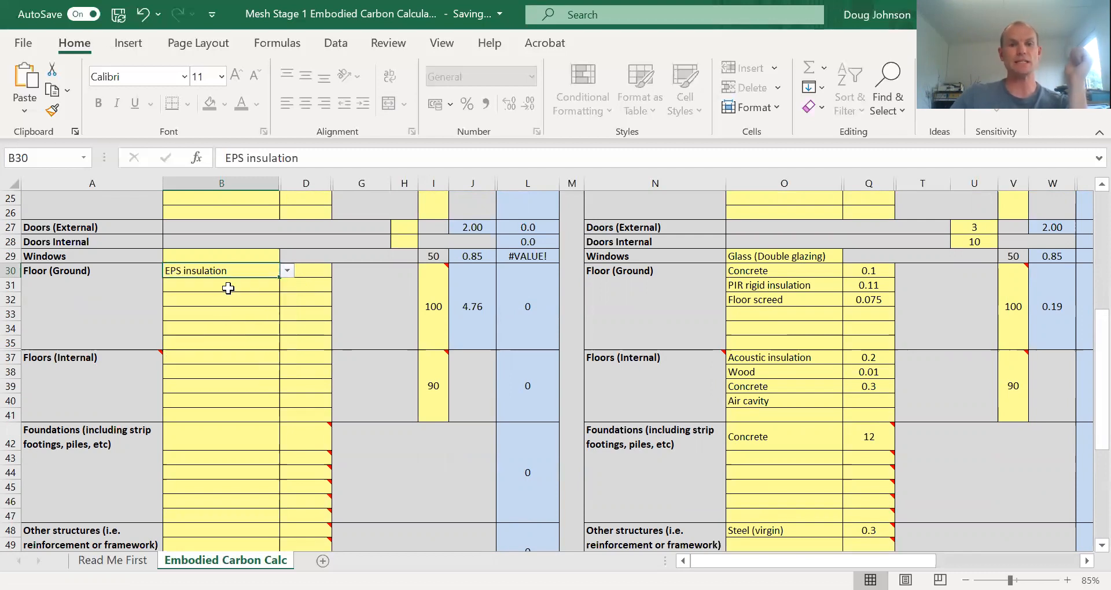
{"action": "left_click", "coordinate": [315, 270]}
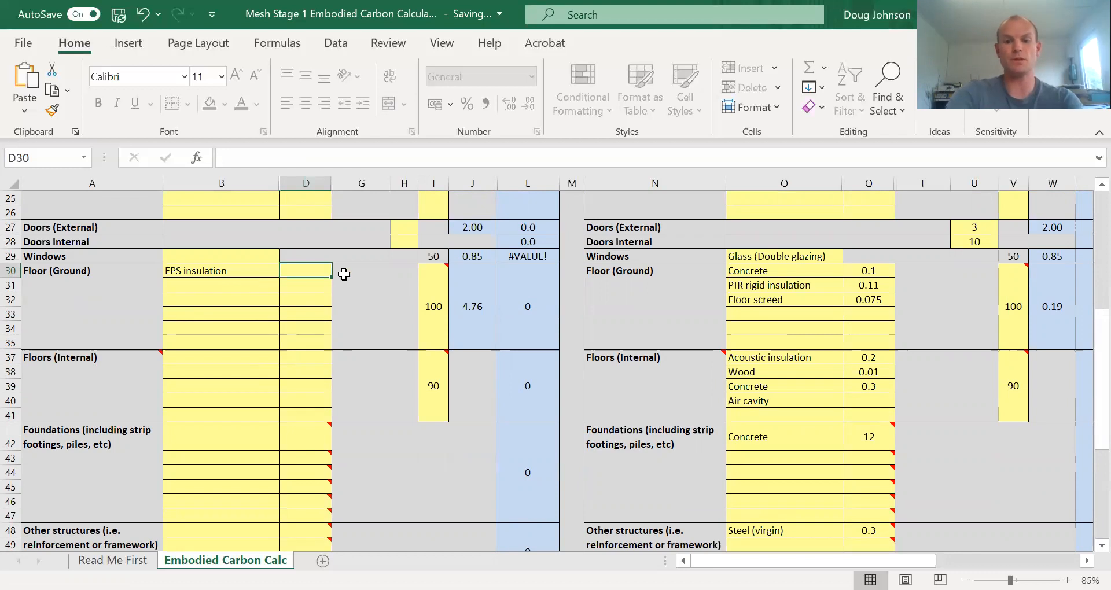
{"action": "type", "text": "0."}
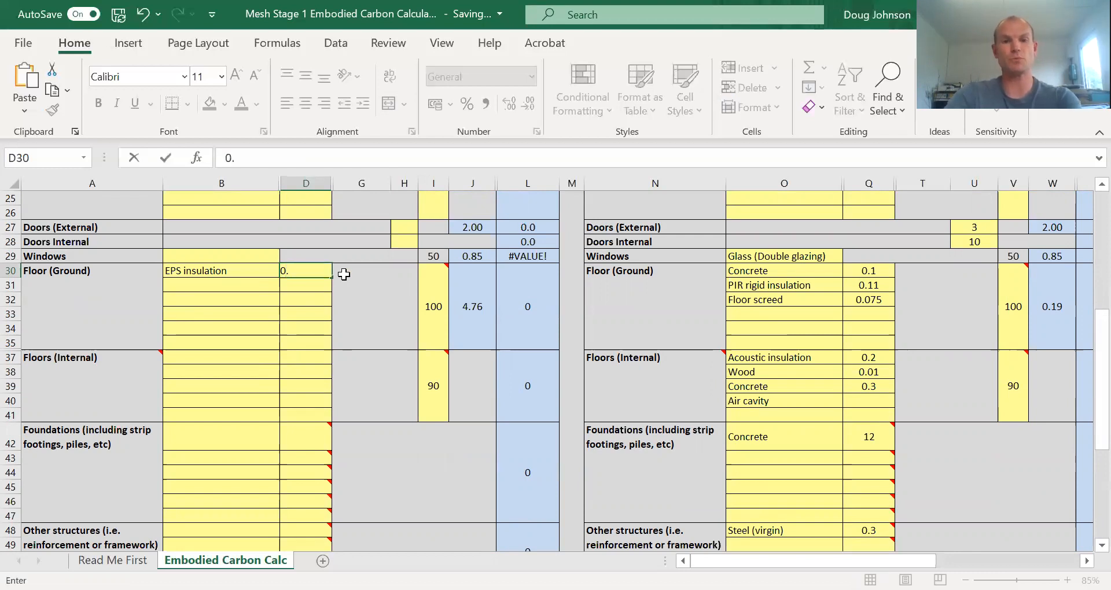
{"action": "type", "text": "3"}
{"action": "key", "text": "Return"}
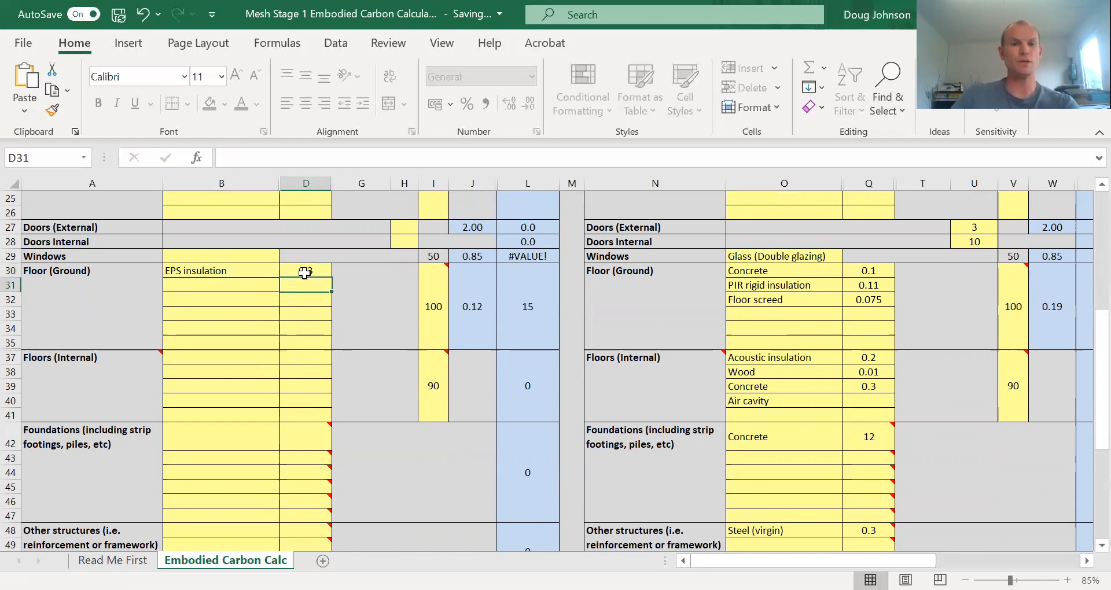
Step: Add concrete as the second ground floor material of Building Design #1, with a thickness of 0.15 m
{"action": "left_click", "coordinate": [262, 285]}
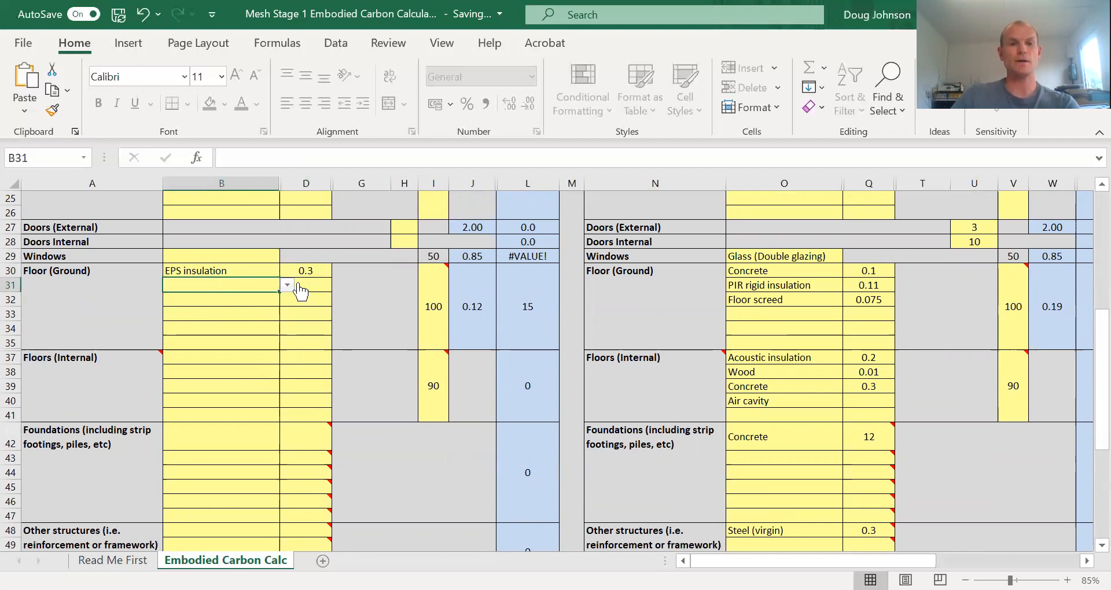
{"action": "left_click", "coordinate": [287, 286]}
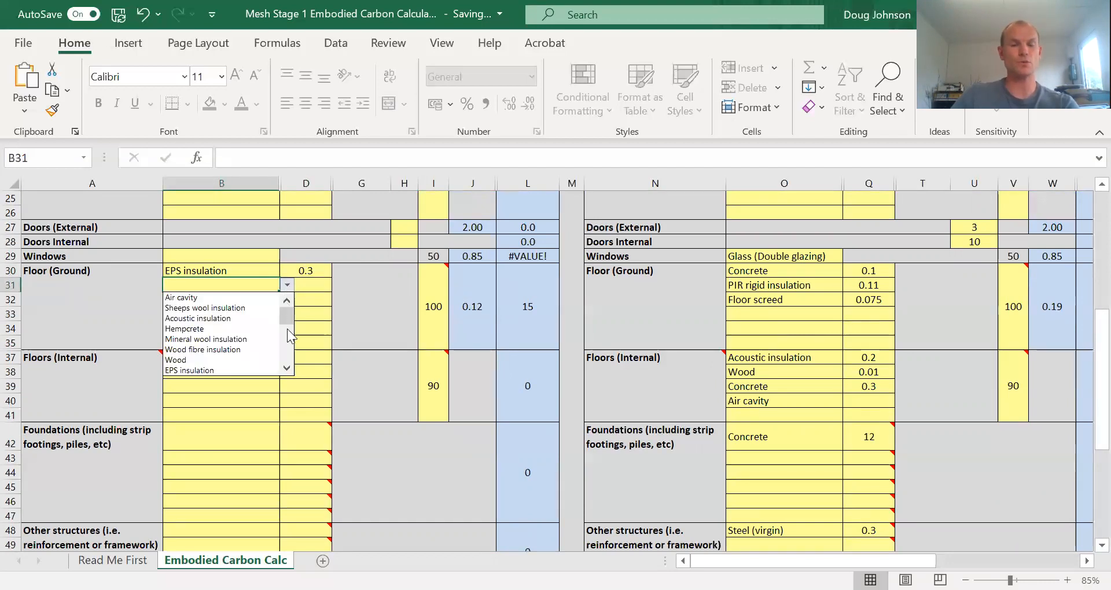
{"action": "left_click_drag", "start_coordinate": [288, 370], "coordinate": [288, 371]}
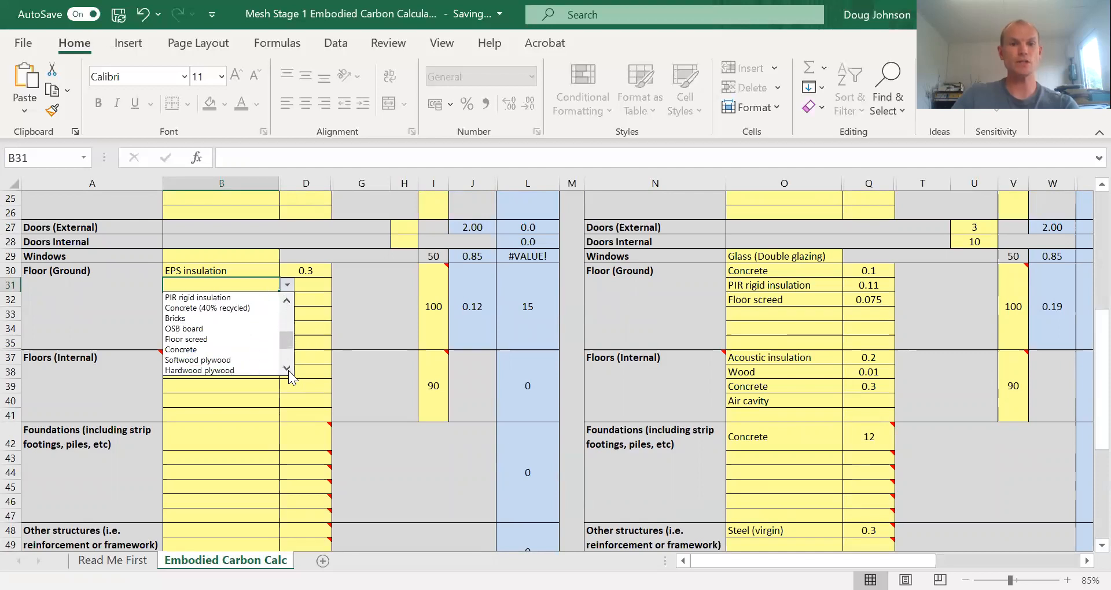
{"action": "left_click", "coordinate": [233, 350]}
{"action": "left_click", "coordinate": [327, 286]}
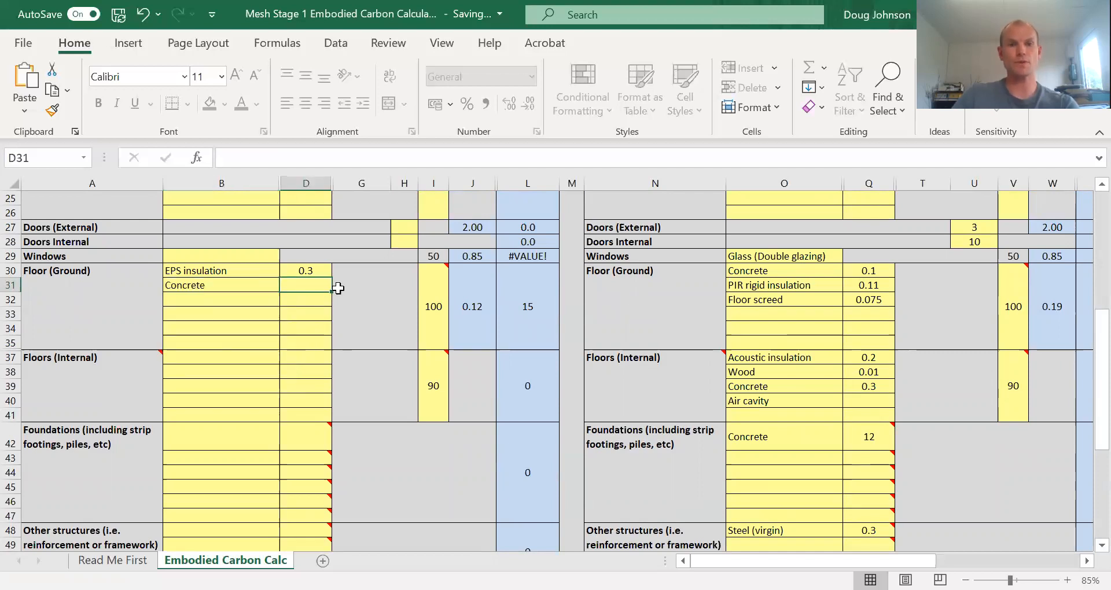
{"action": "type", "text": "0.15"}
{"action": "key", "text": "Return"}
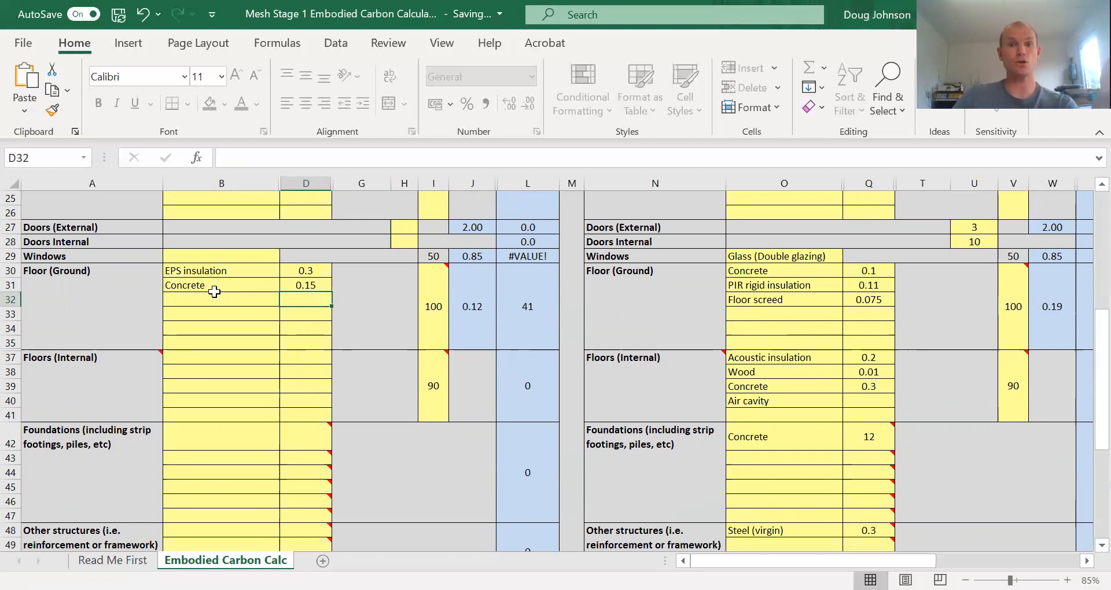
Step: Choose Steel (virgin) as the first material under Other structures of Building Design #1 and enter a volume of 0.2 m3
{"action": "scroll", "coordinate": [214, 292], "scroll_direction": "down", "scroll_amount": 4}
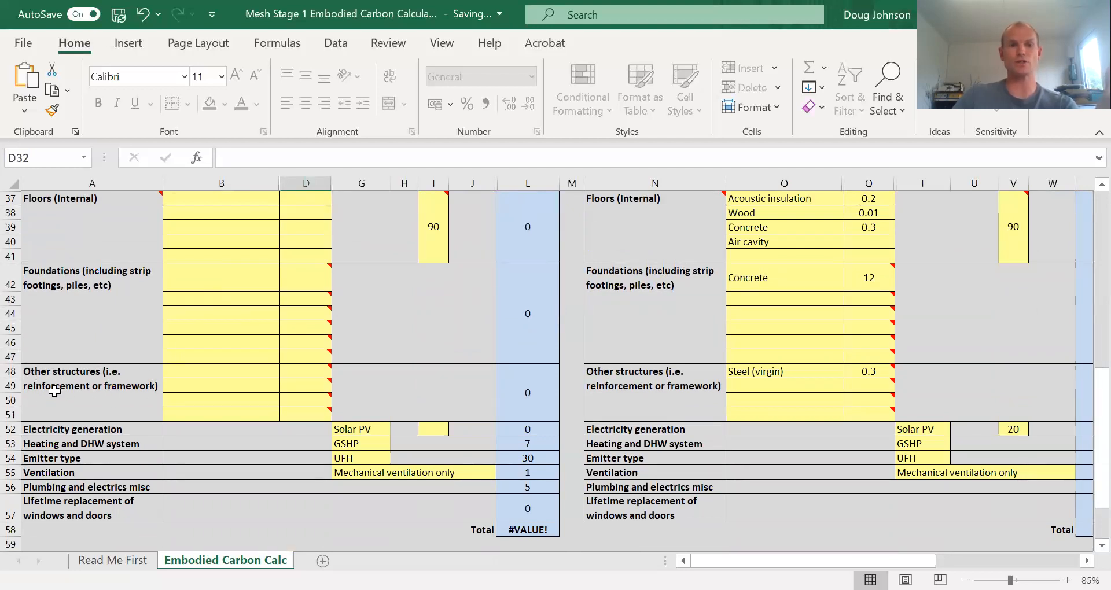
{"action": "left_click", "coordinate": [232, 372]}
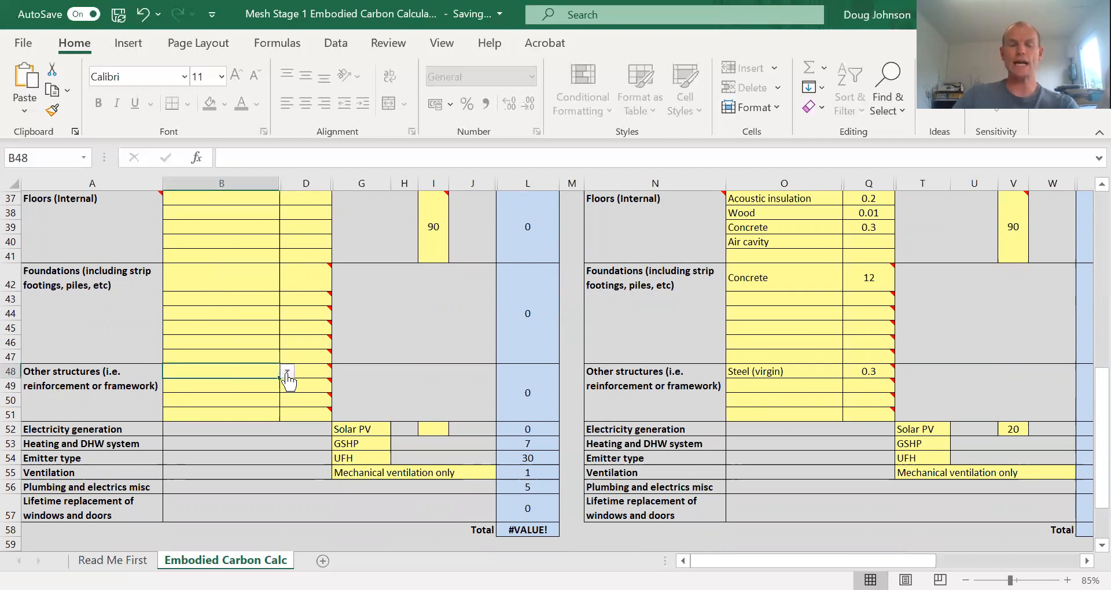
{"action": "left_click", "coordinate": [287, 374]}
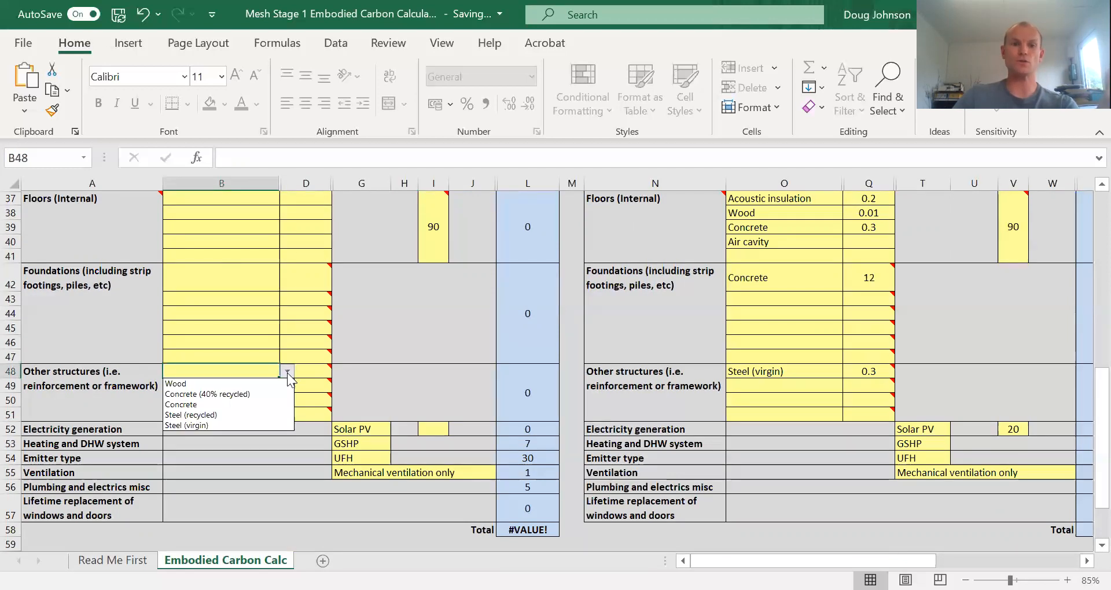
{"action": "left_click", "coordinate": [218, 425]}
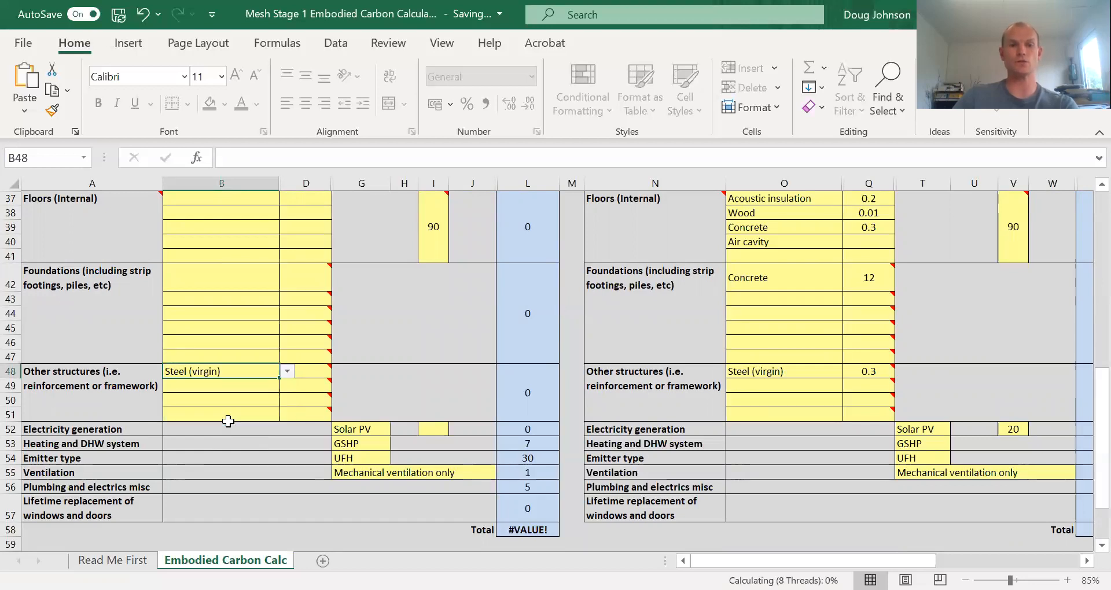
{"action": "left_click", "coordinate": [321, 373]}
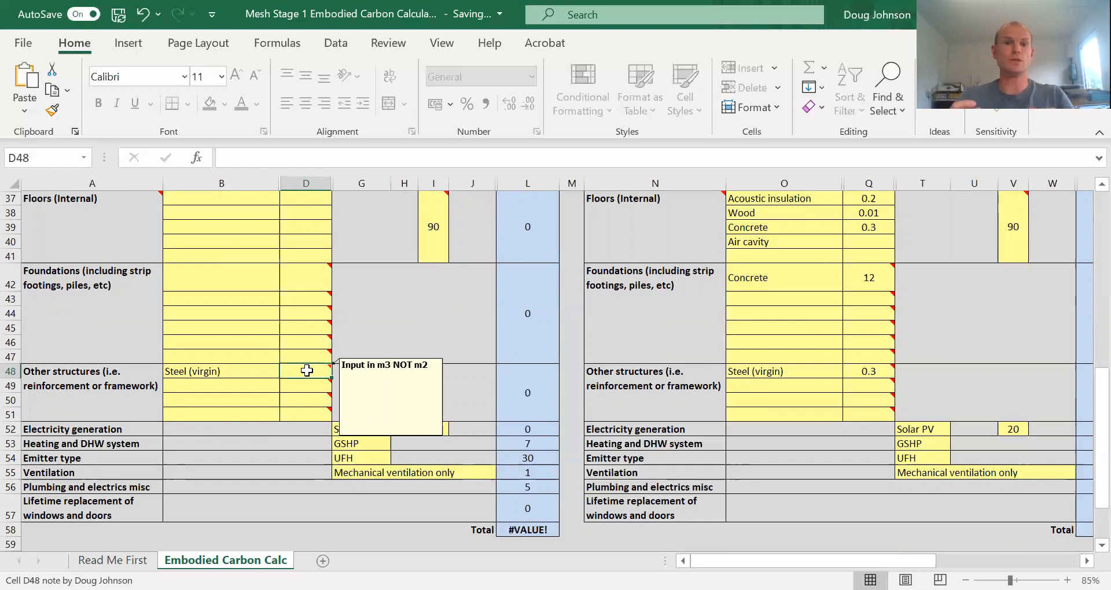
{"action": "type", "text": "0"}
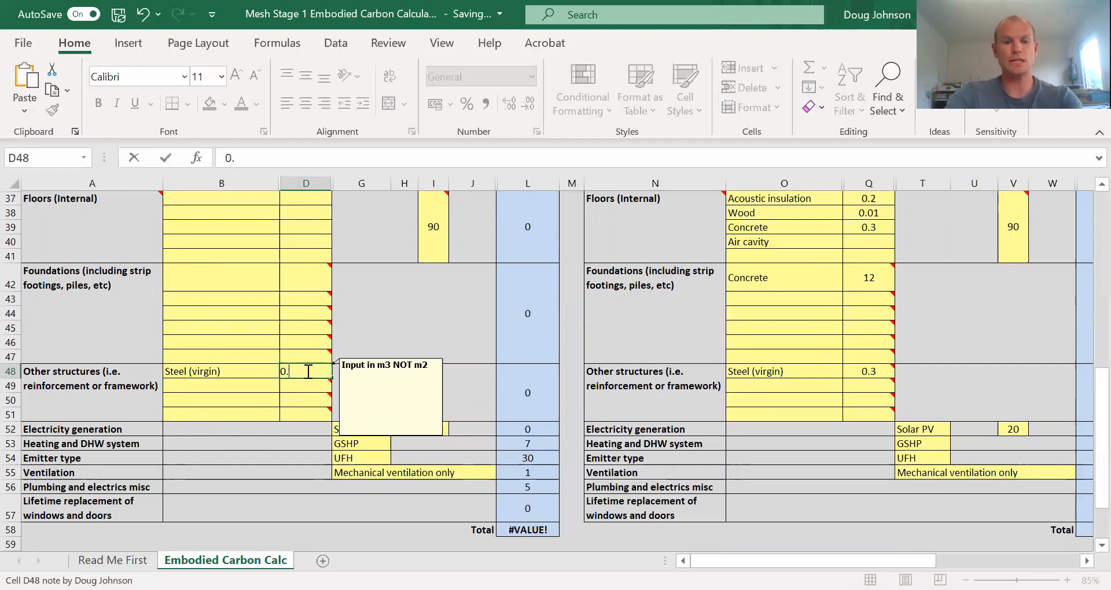
{"action": "type", "text": ".2"}
{"action": "key", "text": "Return"}
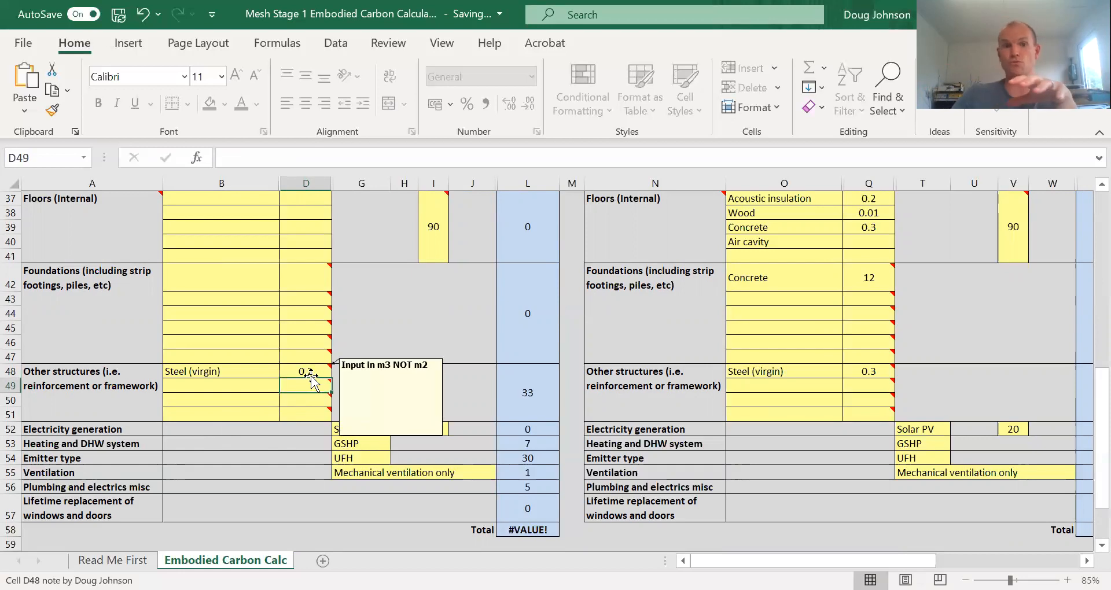
Step: Choose Wood as the first internal floors material of Building Design #1
{"action": "scroll", "coordinate": [312, 379], "scroll_direction": "up", "scroll_amount": 4}
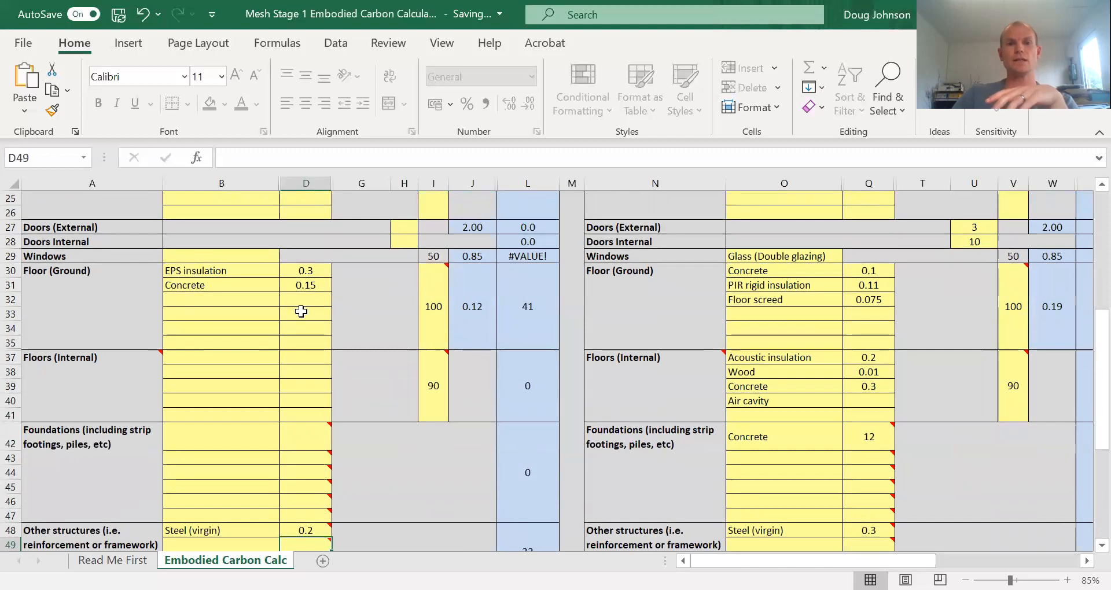
{"action": "scroll", "coordinate": [297, 374], "scroll_direction": "up", "scroll_amount": 2}
{"action": "scroll", "coordinate": [289, 368], "scroll_direction": "down", "scroll_amount": 2}
{"action": "left_click", "coordinate": [258, 357]}
{"action": "left_click", "coordinate": [288, 357]}
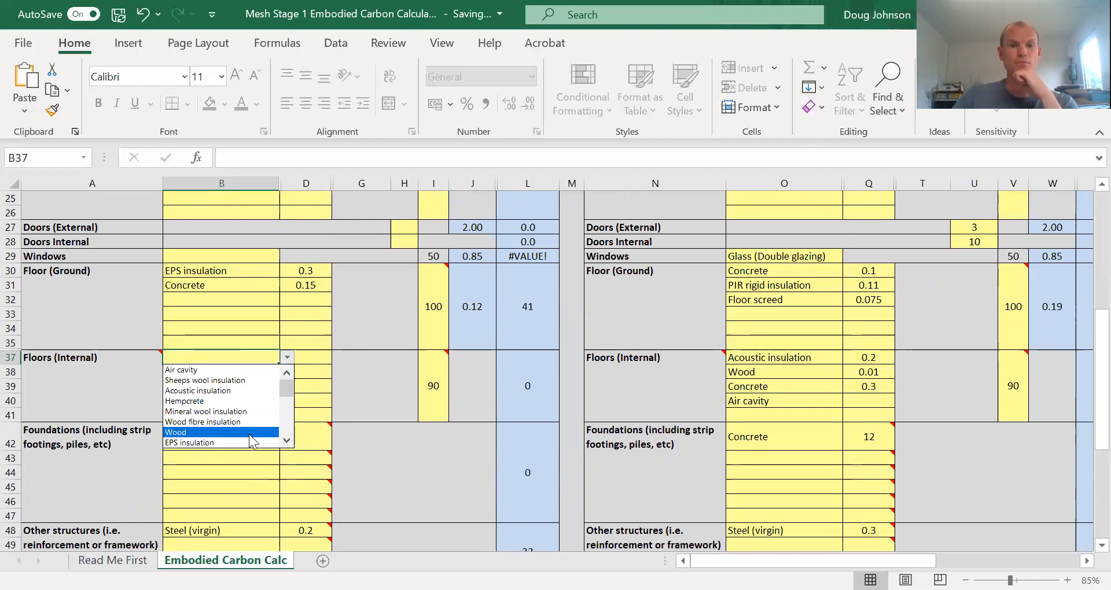
{"action": "left_click", "coordinate": [250, 432]}
Step: Add softwood plywood as the second internal floors material of Building Design #1, with a thickness of 0.018 m
{"action": "left_click", "coordinate": [268, 372]}
{"action": "left_click", "coordinate": [288, 372]}
{"action": "left_click", "coordinate": [287, 455]}
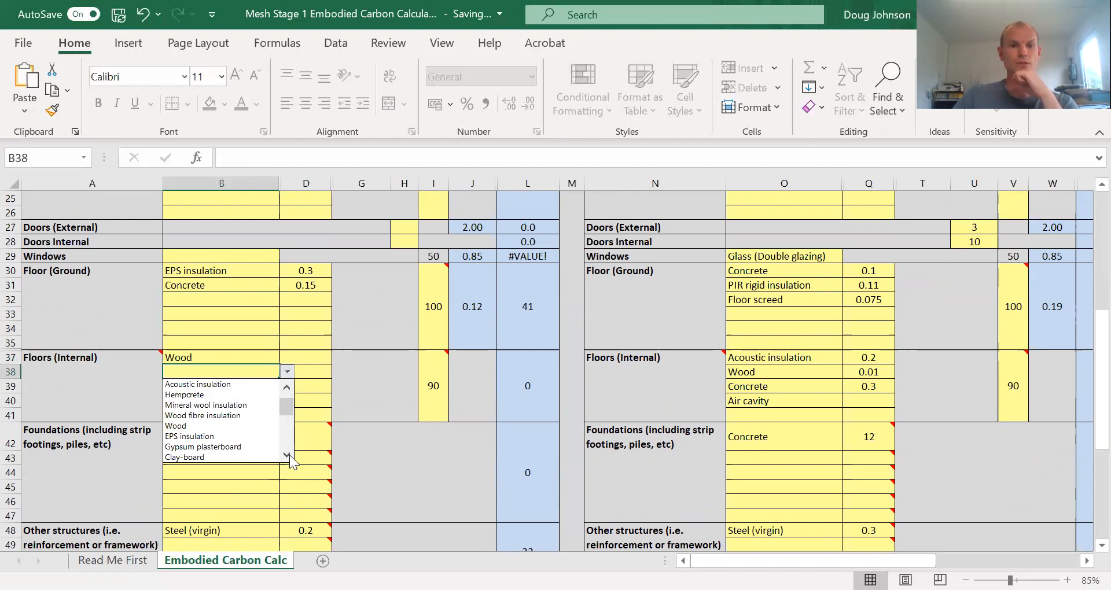
{"action": "left_click", "coordinate": [287, 455]}
{"action": "left_click", "coordinate": [287, 456]}
{"action": "left_click", "coordinate": [287, 456]}
{"action": "left_click", "coordinate": [287, 456]}
{"action": "left_click", "coordinate": [287, 455]}
{"action": "left_click", "coordinate": [287, 455]}
{"action": "left_click", "coordinate": [287, 455]}
{"action": "left_click", "coordinate": [287, 455]}
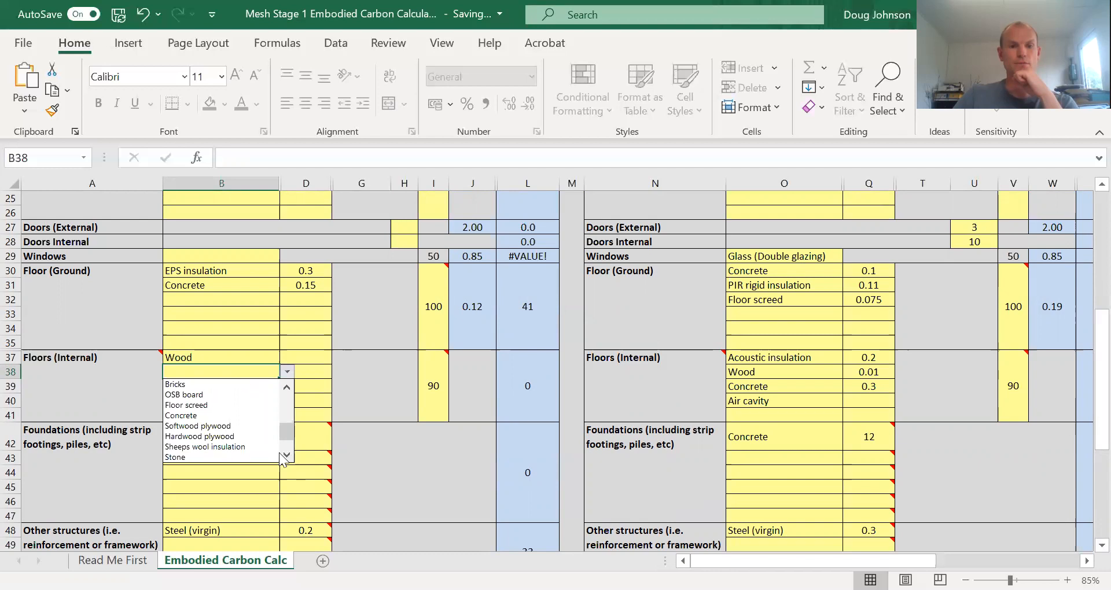
{"action": "left_click", "coordinate": [225, 426]}
{"action": "left_click", "coordinate": [313, 373]}
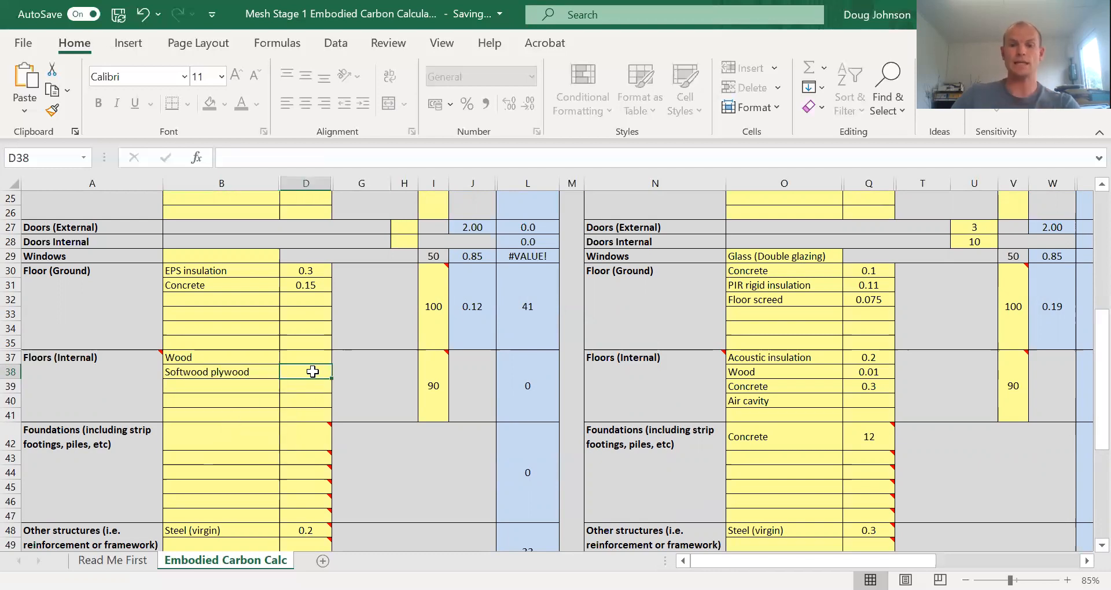
{"action": "type", "text": "0.018"}
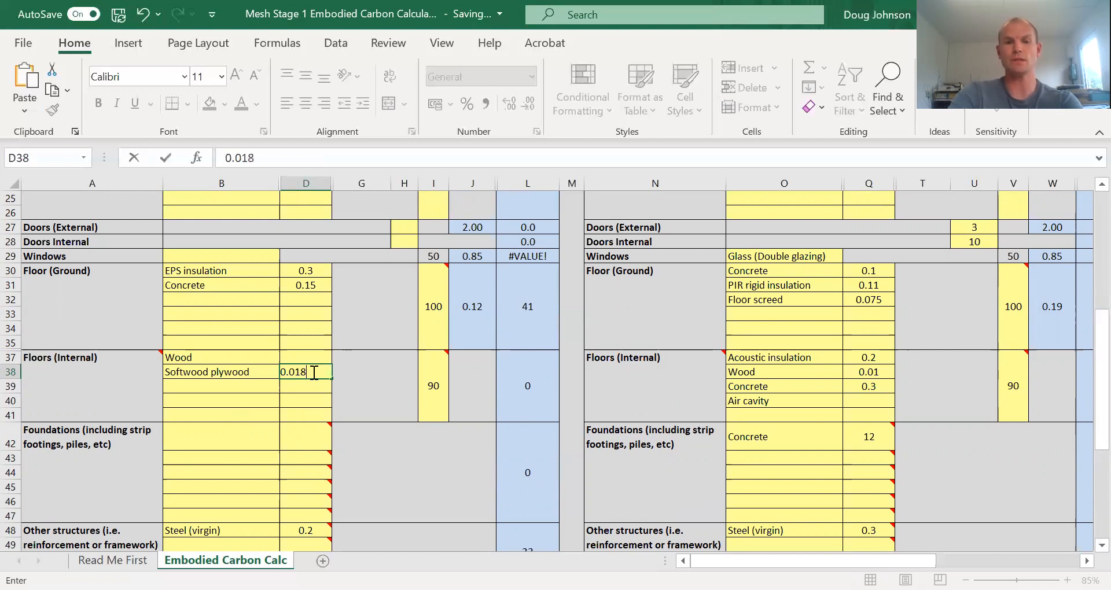
{"action": "key", "text": "Return"}
Step: Set the thickness of the wood layer in Building Design #1's internal floors to 0.1 m
{"action": "left_click", "coordinate": [313, 359]}
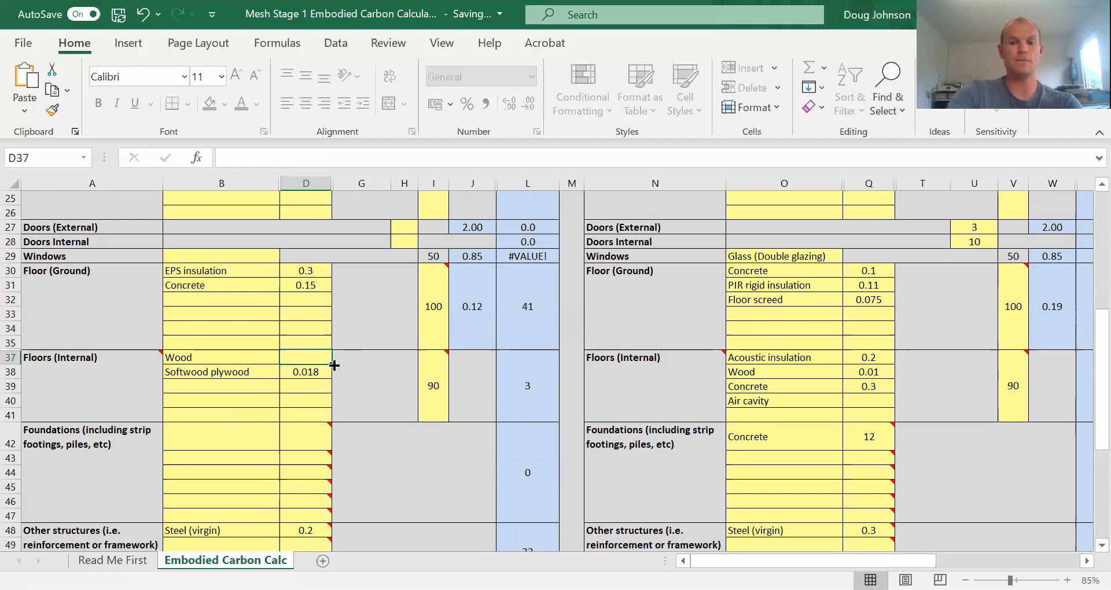
{"action": "type", "text": "0"}
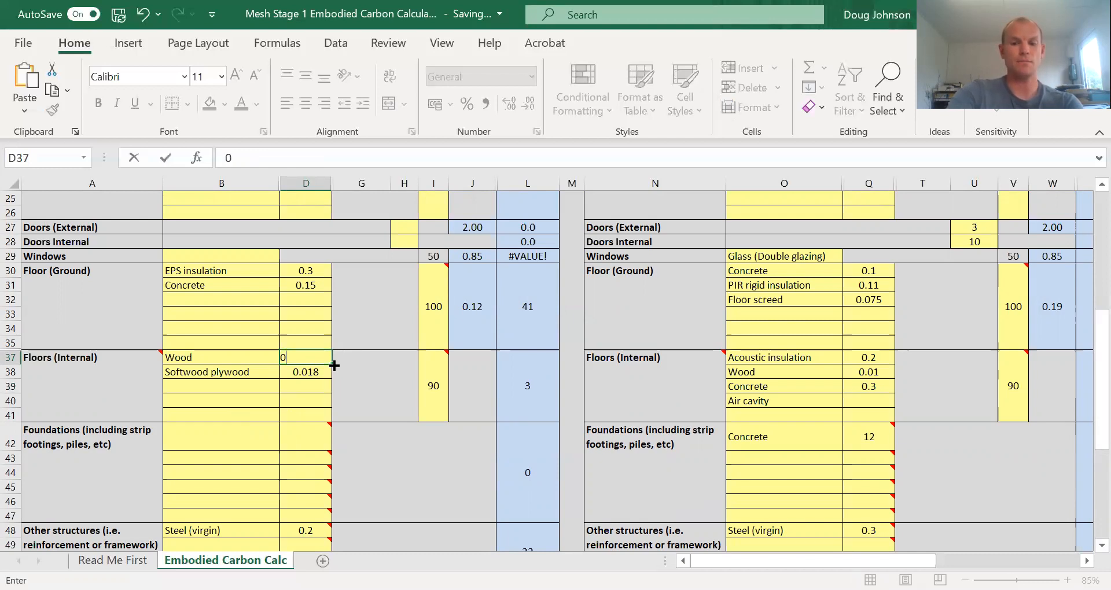
{"action": "type", "text": ".1"}
{"action": "key", "text": "Return"}
Step: Add mineral wool insulation as the third internal floors material of Building Design #1, with a thickness of 0.1 m
{"action": "left_click", "coordinate": [249, 386]}
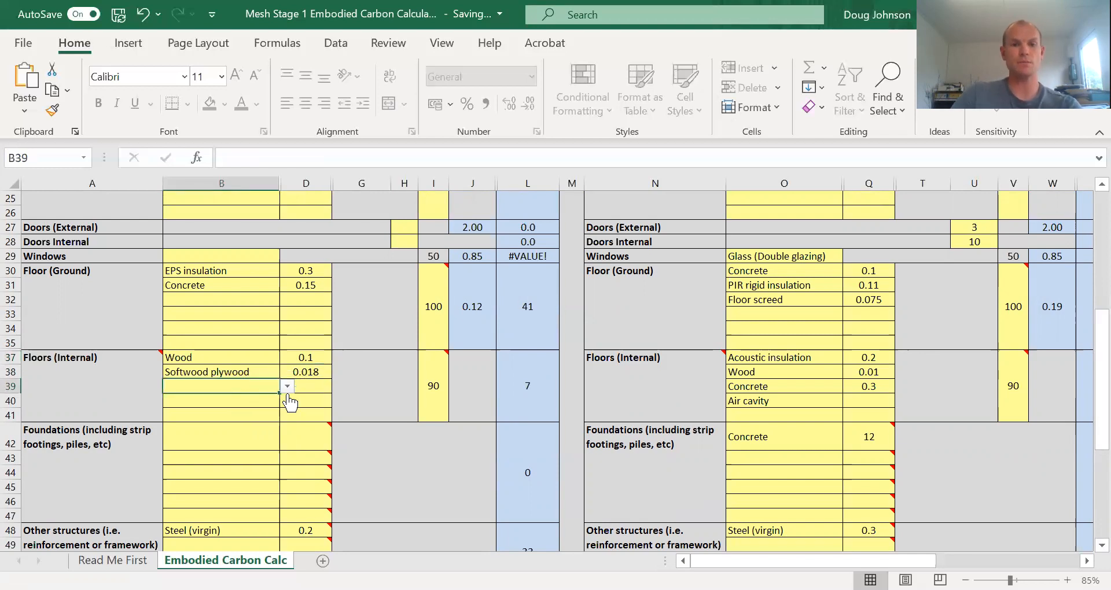
{"action": "left_click", "coordinate": [287, 386]}
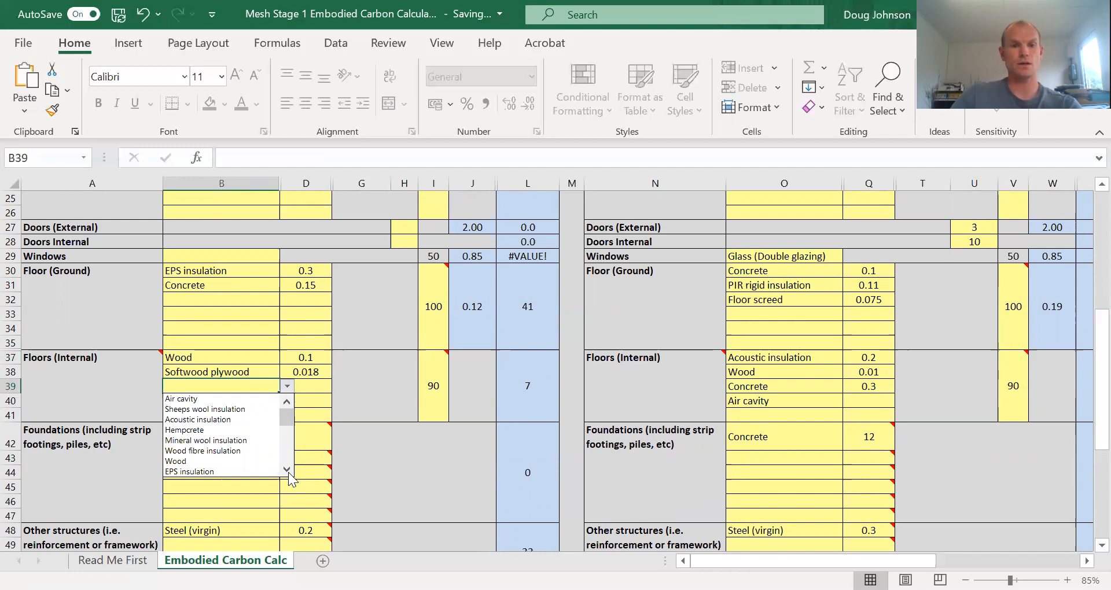
{"action": "left_click", "coordinate": [224, 440]}
{"action": "left_click", "coordinate": [310, 386]}
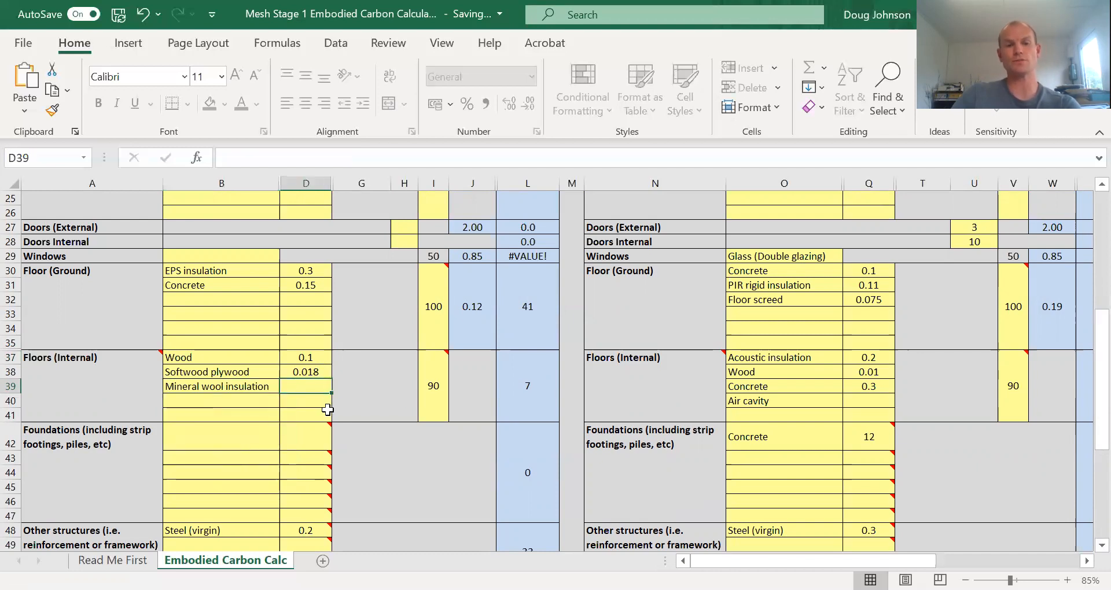
{"action": "type", "text": "0"}
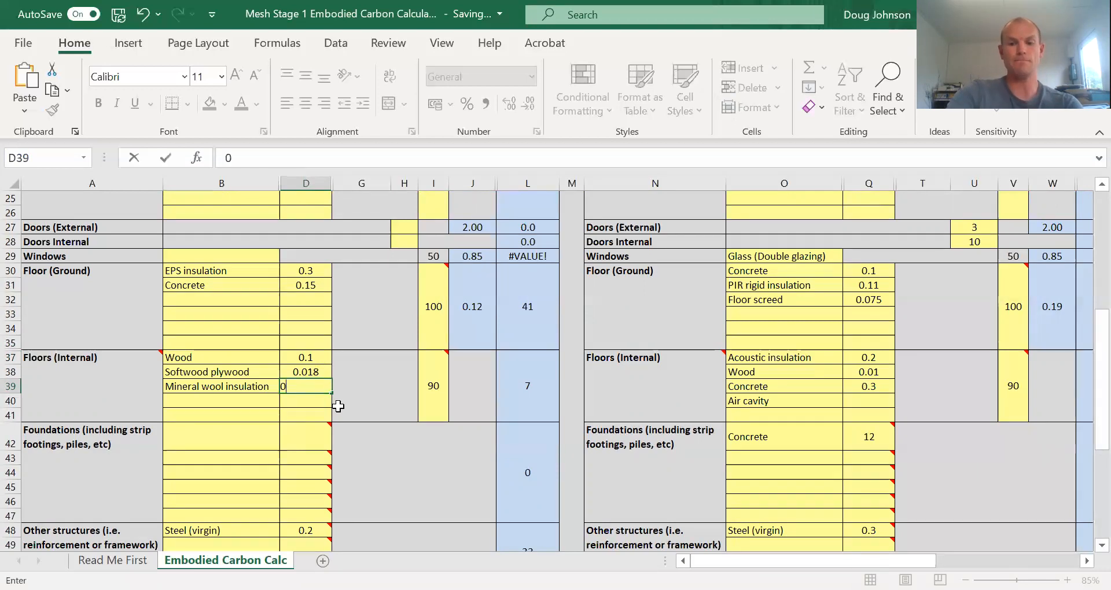
{"action": "type", "text": ".08"}
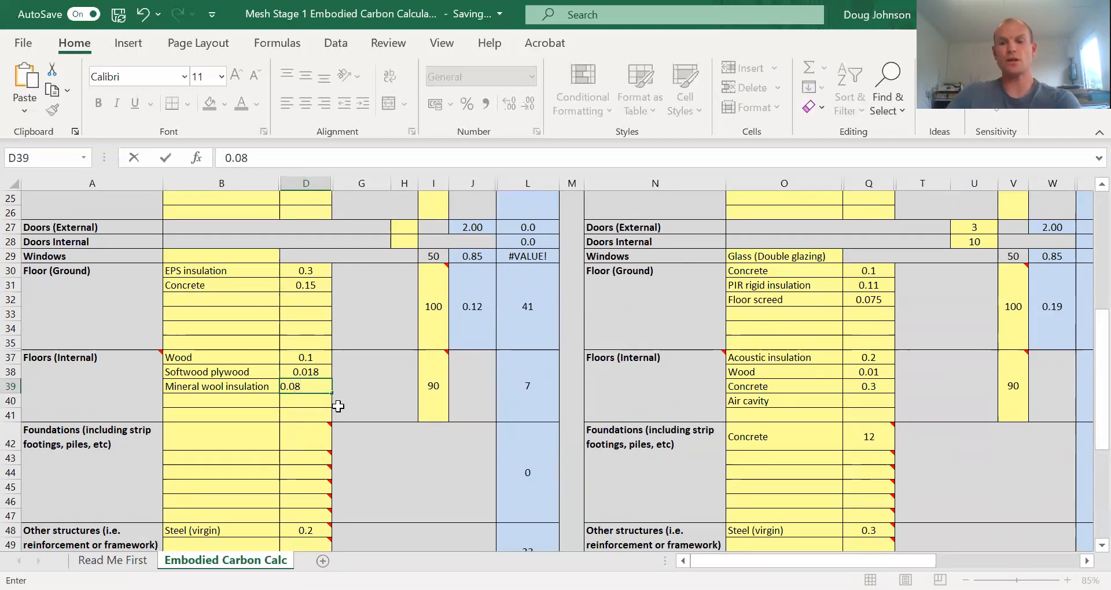
{"action": "key", "text": "BackSpace"}
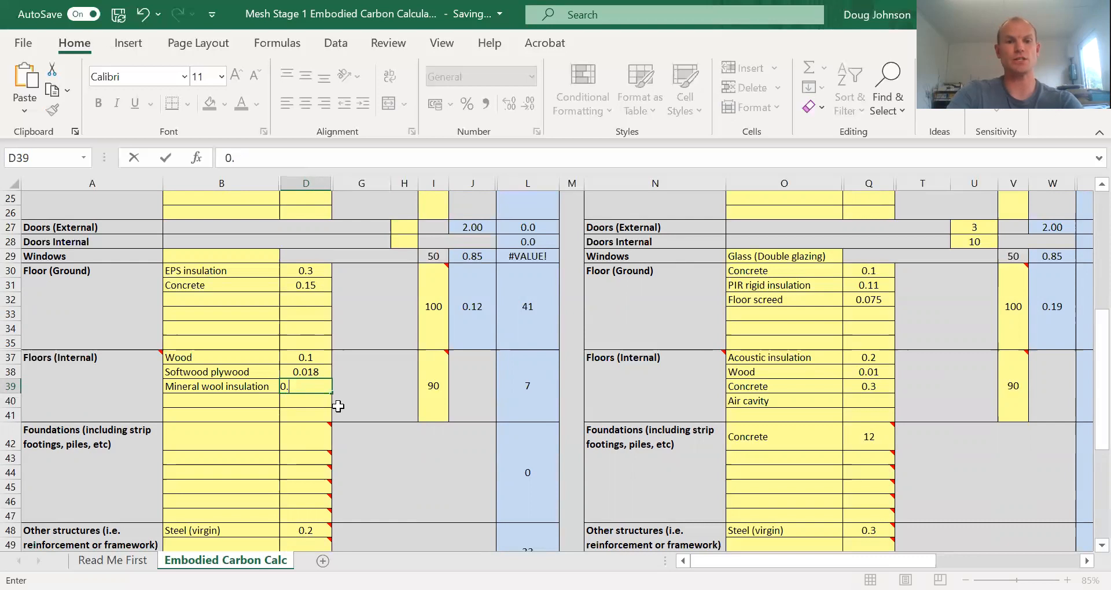
{"action": "type", "text": "1"}
{"action": "key", "text": "Return"}
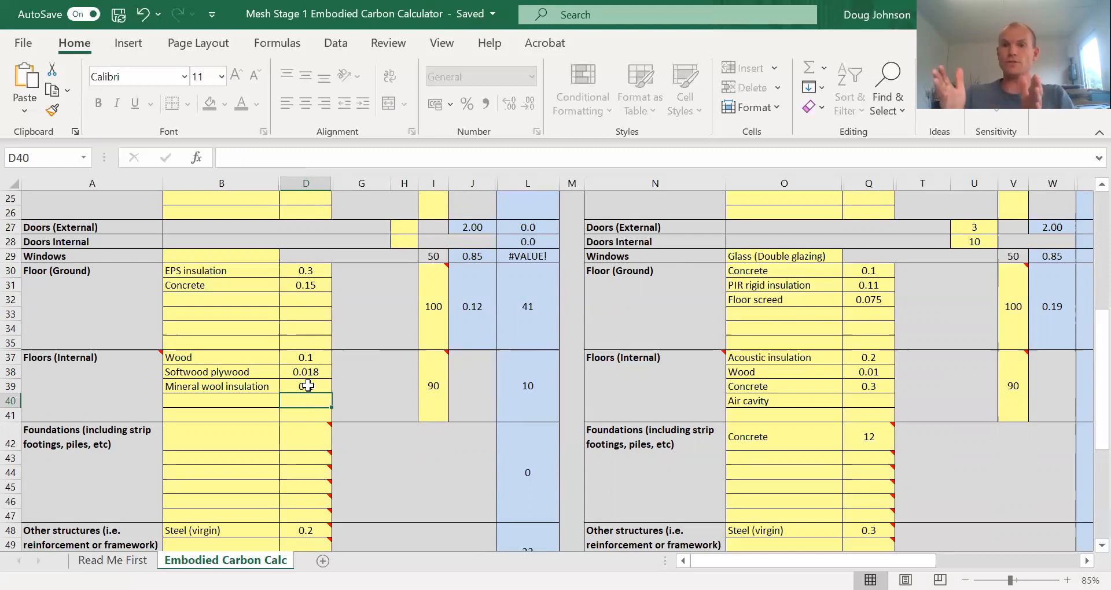
Step: Change the thickness of the wood layer in Building Design #1's internal floors to 0.02 m
{"action": "left_click", "coordinate": [303, 356]}
{"action": "left_click", "coordinate": [308, 386]}
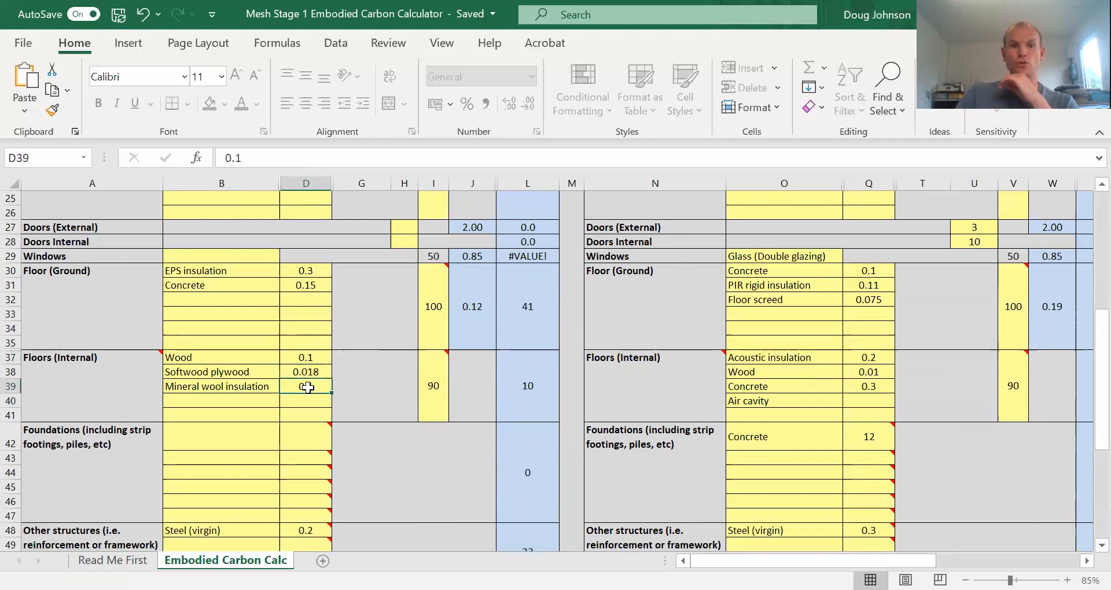
{"action": "left_click", "coordinate": [317, 359]}
{"action": "double_click", "coordinate": [318, 358]}
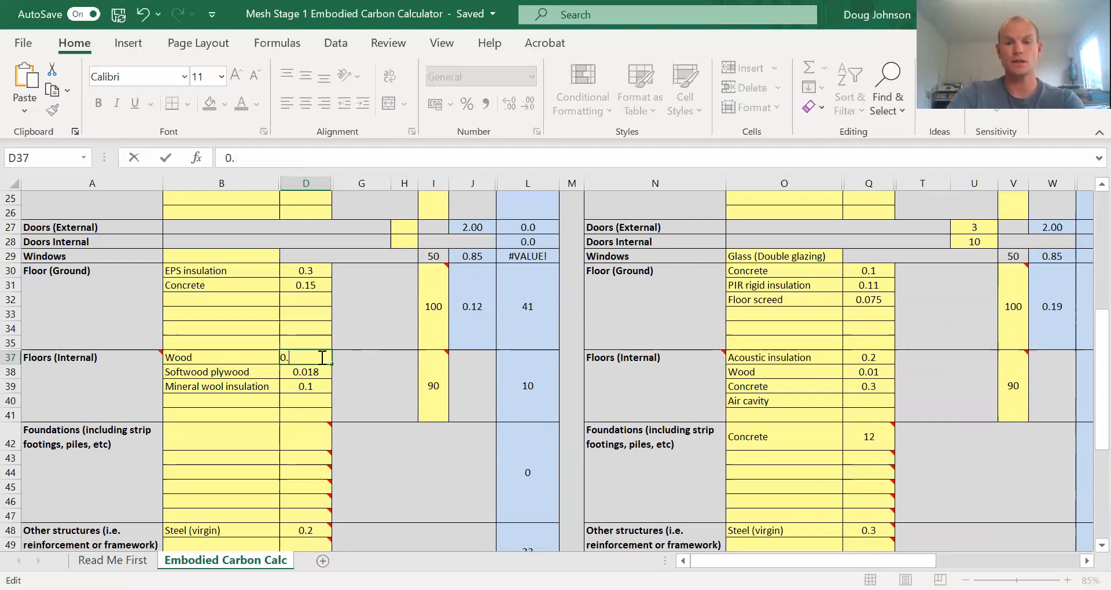
{"action": "type", "text": "02"}
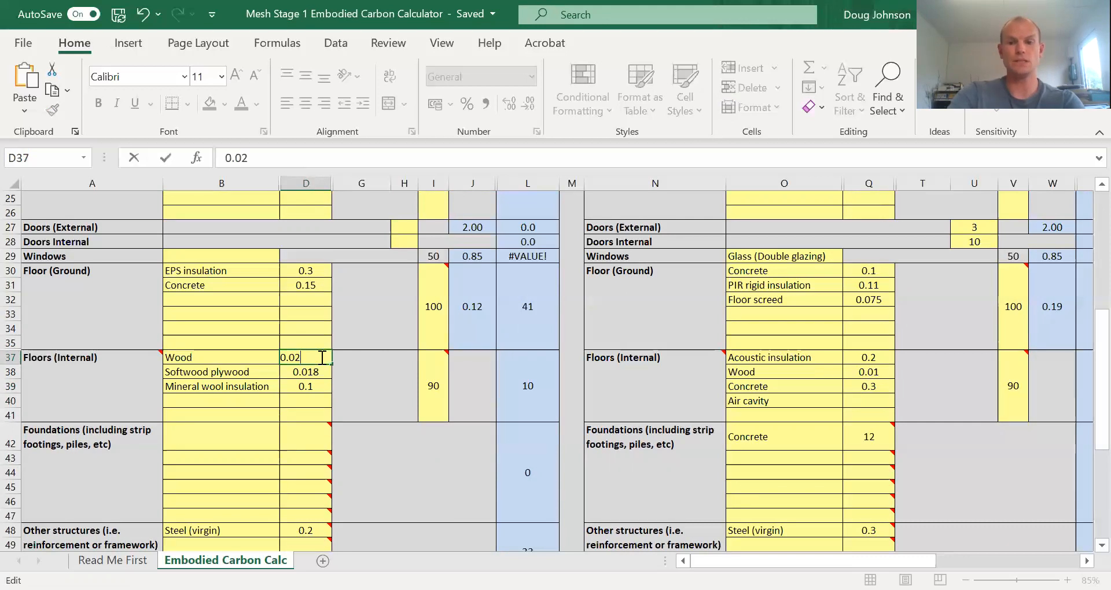
{"action": "key", "text": "Return"}
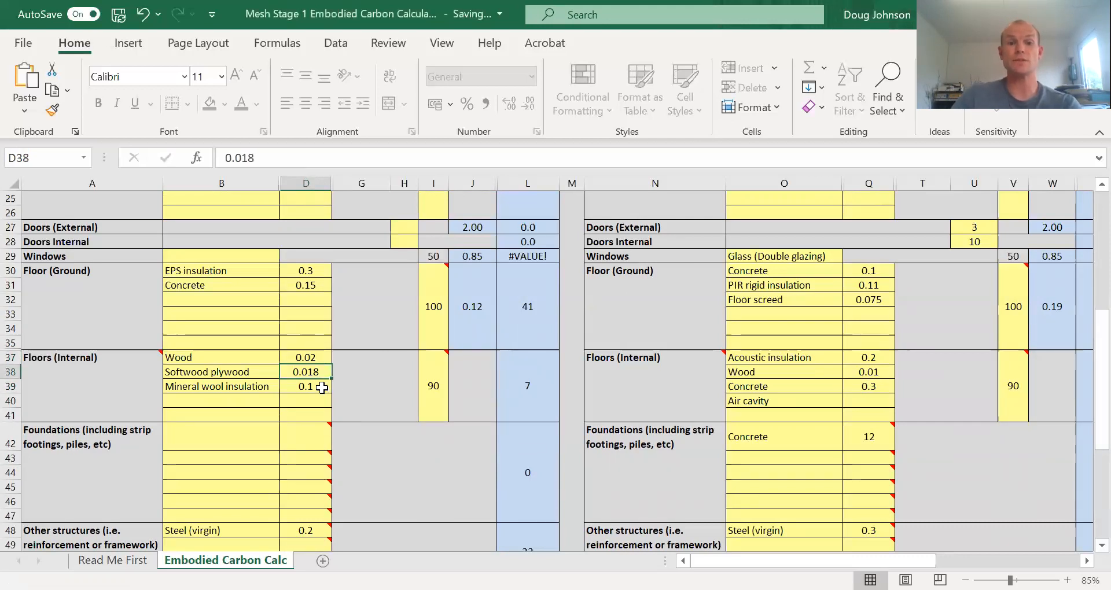
Step: Change the thickness of the mineral wool insulation in Building Design #1's internal floors to 0.08 m
{"action": "left_click", "coordinate": [324, 386]}
{"action": "double_click", "coordinate": [322, 386]}
{"action": "type", "text": "08"}
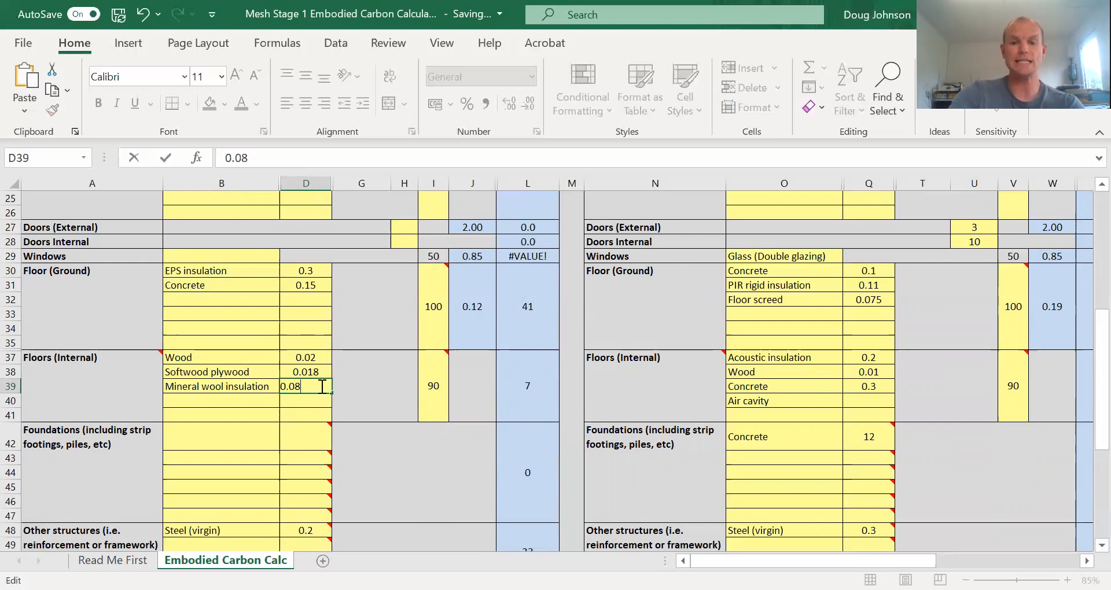
{"action": "key", "text": "Return"}
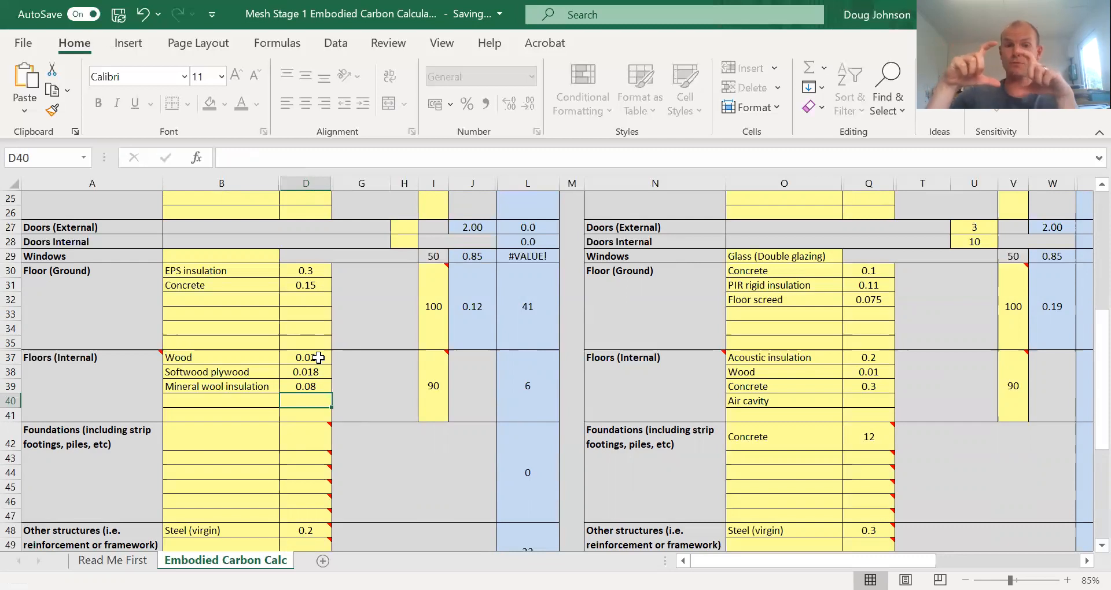
Step: Add acoustic insulation as the fourth internal floors material of Building Design #1, with a thickness of 0.1 m
{"action": "left_click", "coordinate": [260, 403]}
{"action": "left_click", "coordinate": [287, 402]}
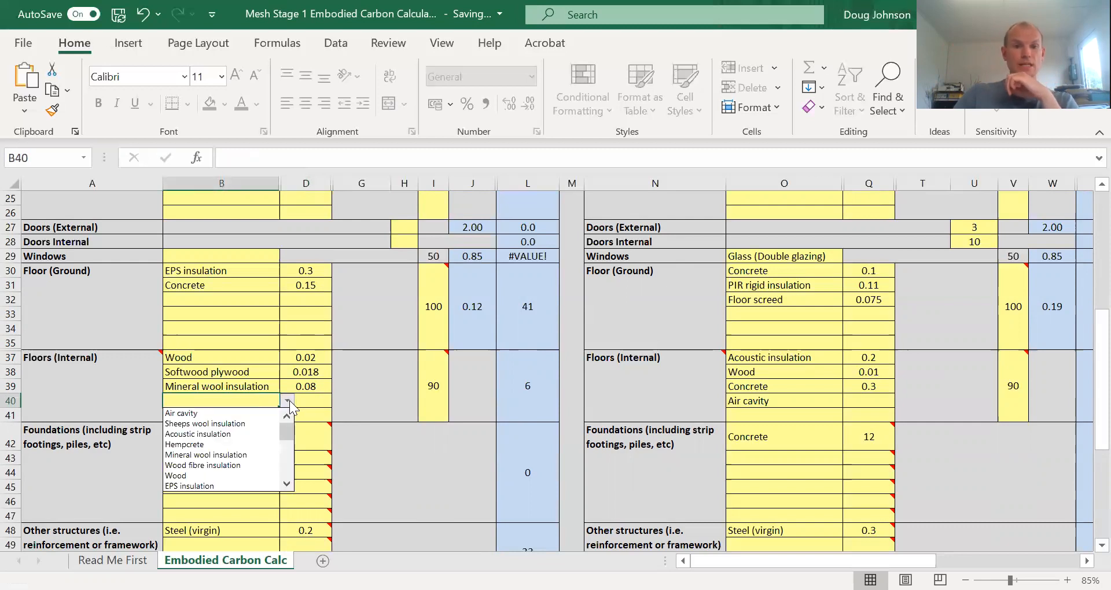
{"action": "left_click", "coordinate": [231, 434]}
{"action": "left_click", "coordinate": [320, 400]}
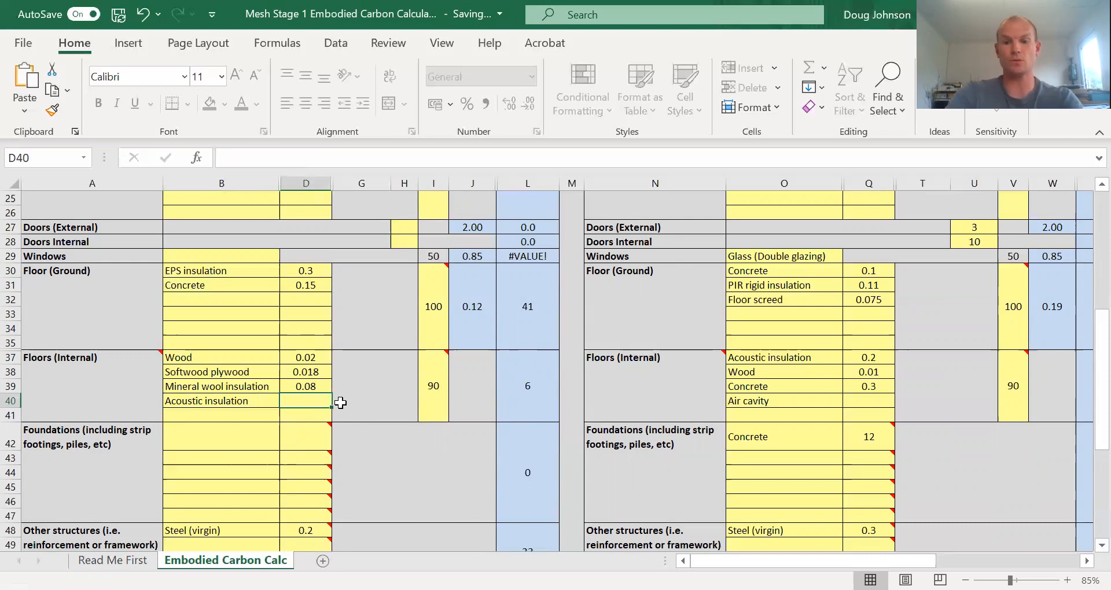
{"action": "type", "text": "0.1"}
{"action": "key", "text": "Return"}
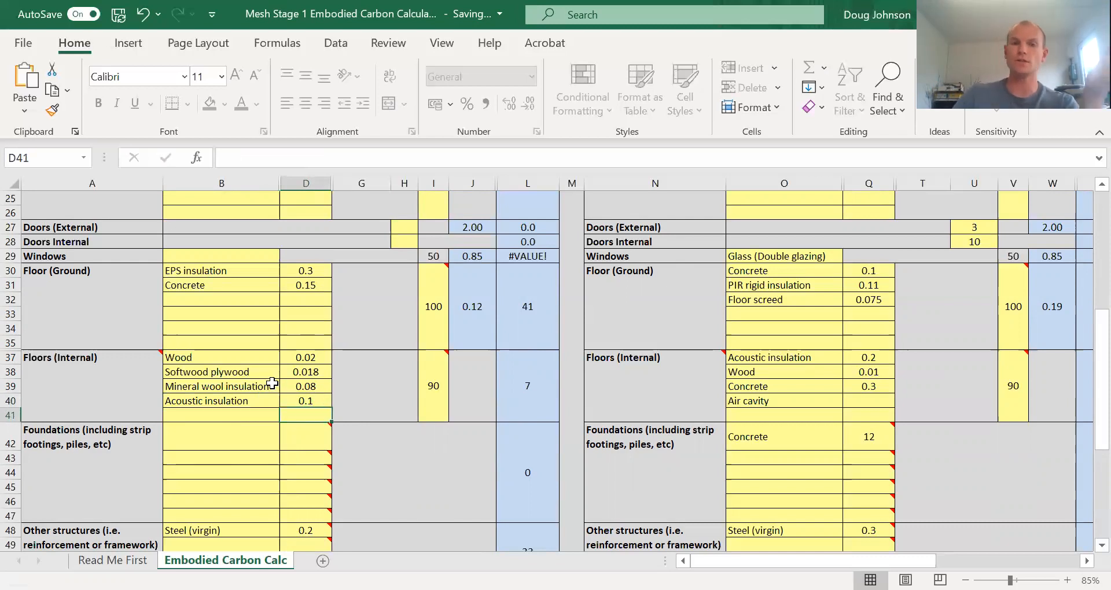
Step: Review the material options available for the foundations of Building Design #1 without choosing one
{"action": "scroll", "coordinate": [257, 388], "scroll_direction": "down", "scroll_amount": 1}
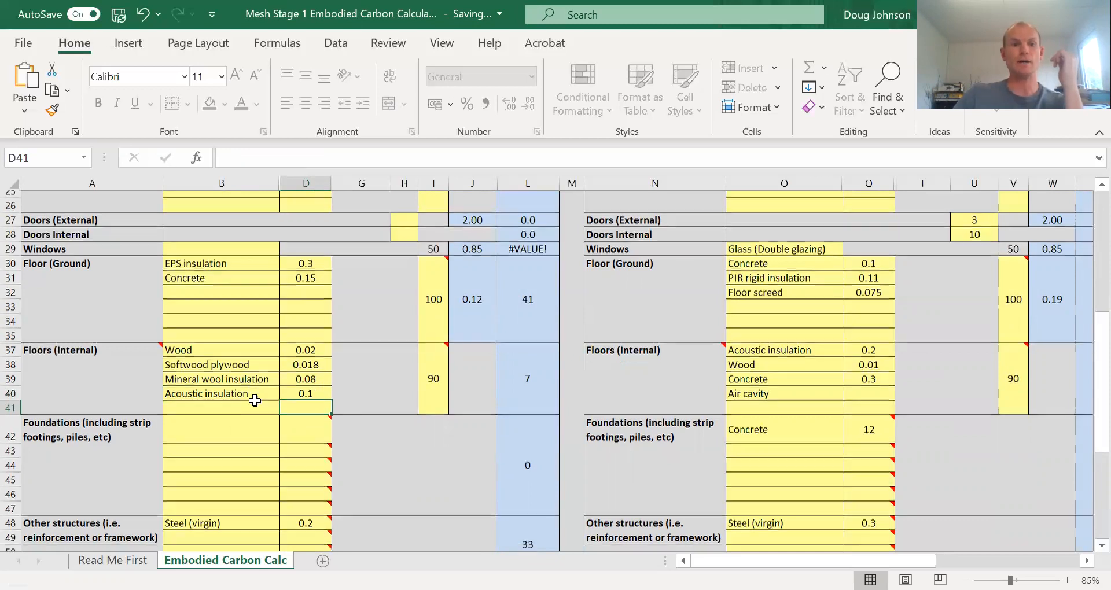
{"action": "left_click", "coordinate": [258, 396]}
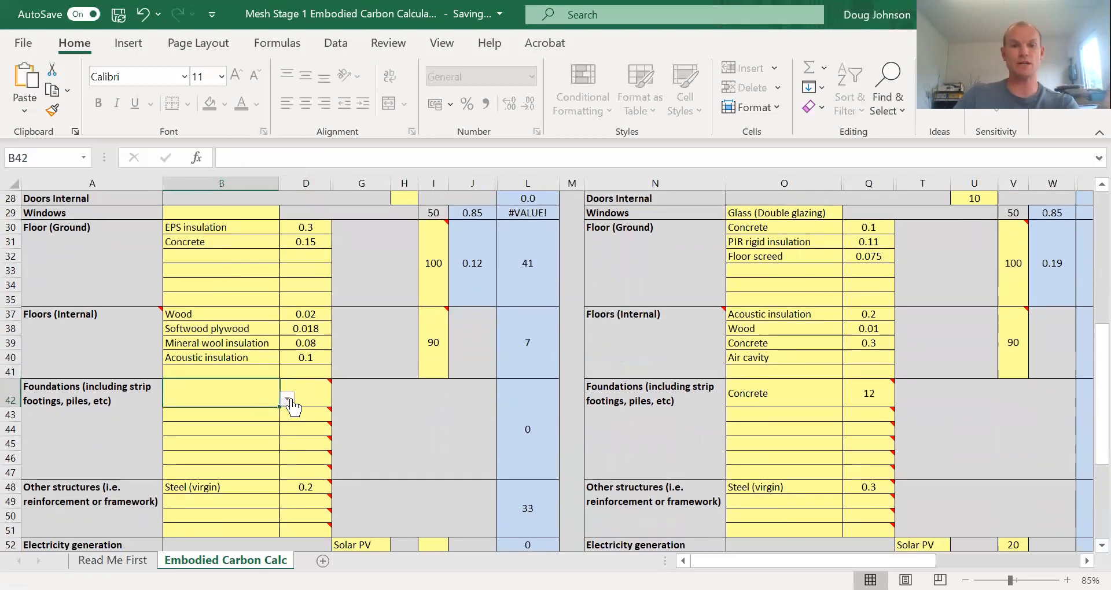
{"action": "left_click", "coordinate": [288, 400]}
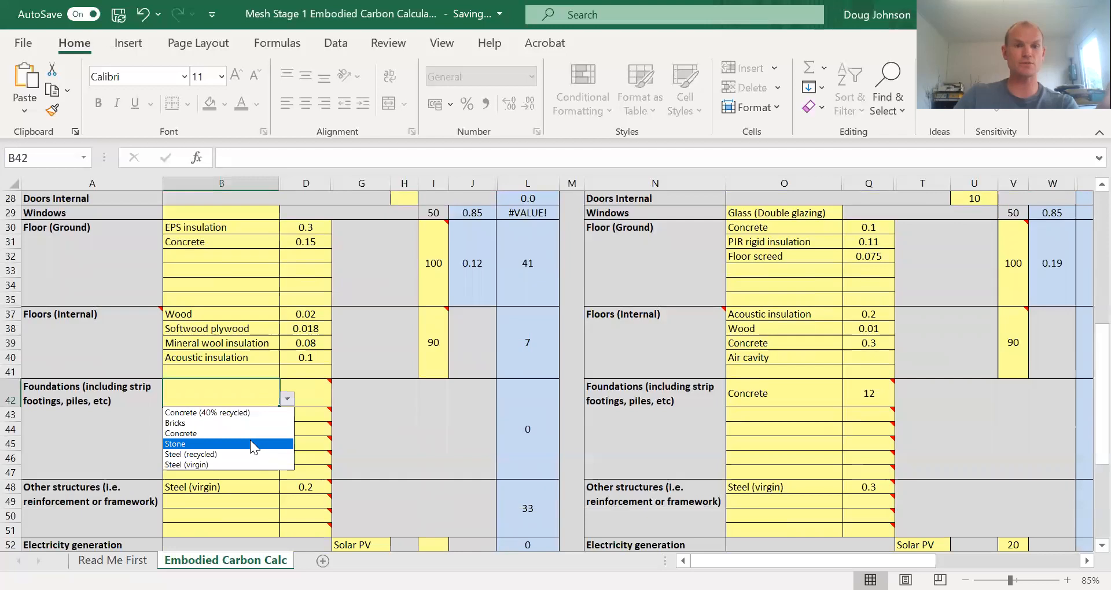
{"action": "left_click", "coordinate": [316, 391]}
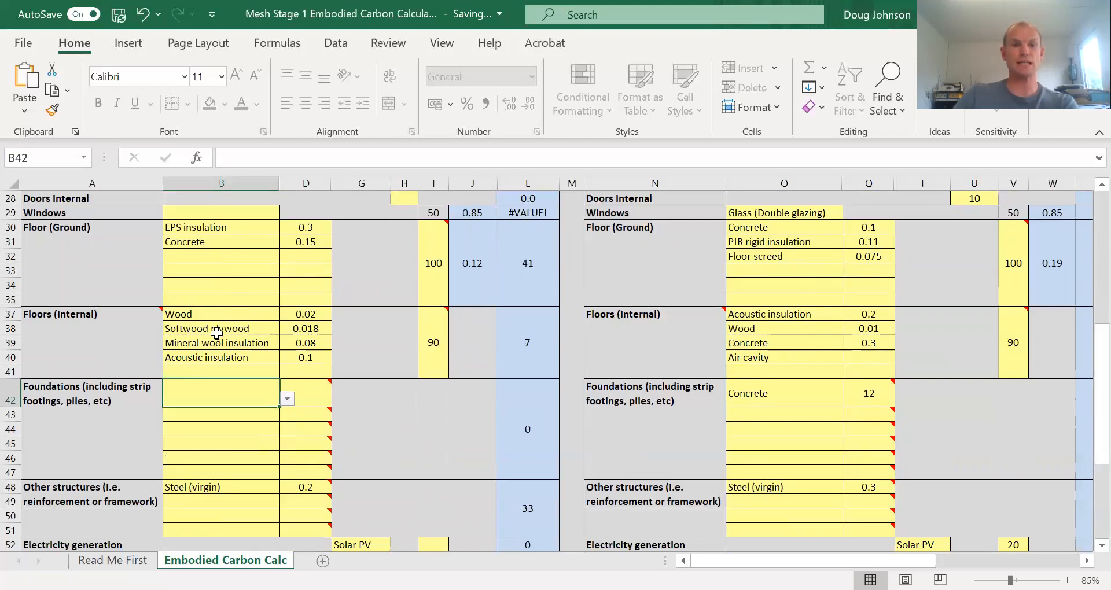
Step: Set the door quantities of Building Design #1 to 2 external doors and 10 internal doors
{"action": "scroll", "coordinate": [216, 333], "scroll_direction": "up", "scroll_amount": 2}
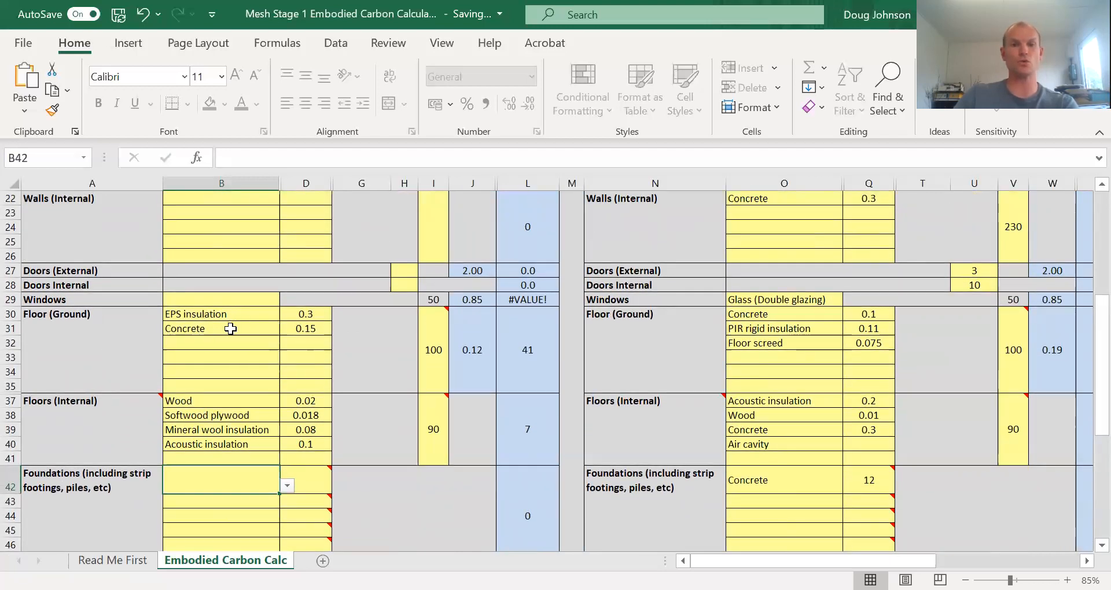
{"action": "scroll", "coordinate": [217, 450], "scroll_direction": "up", "scroll_amount": 3}
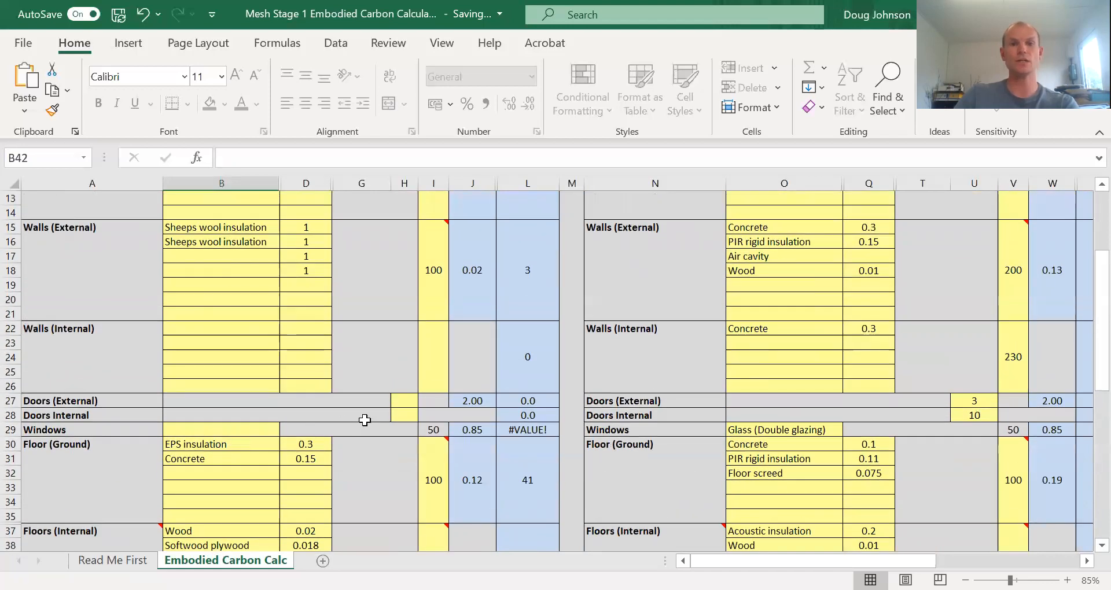
{"action": "left_click", "coordinate": [406, 401]}
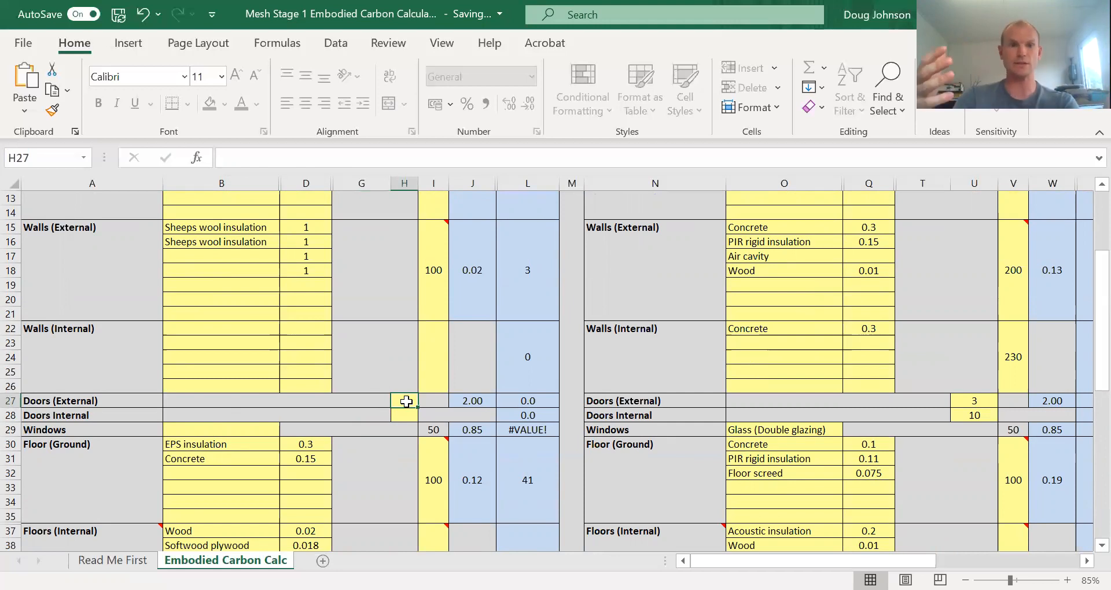
{"action": "type", "text": "2"}
{"action": "key", "text": "Return"}
{"action": "type", "text": "10"}
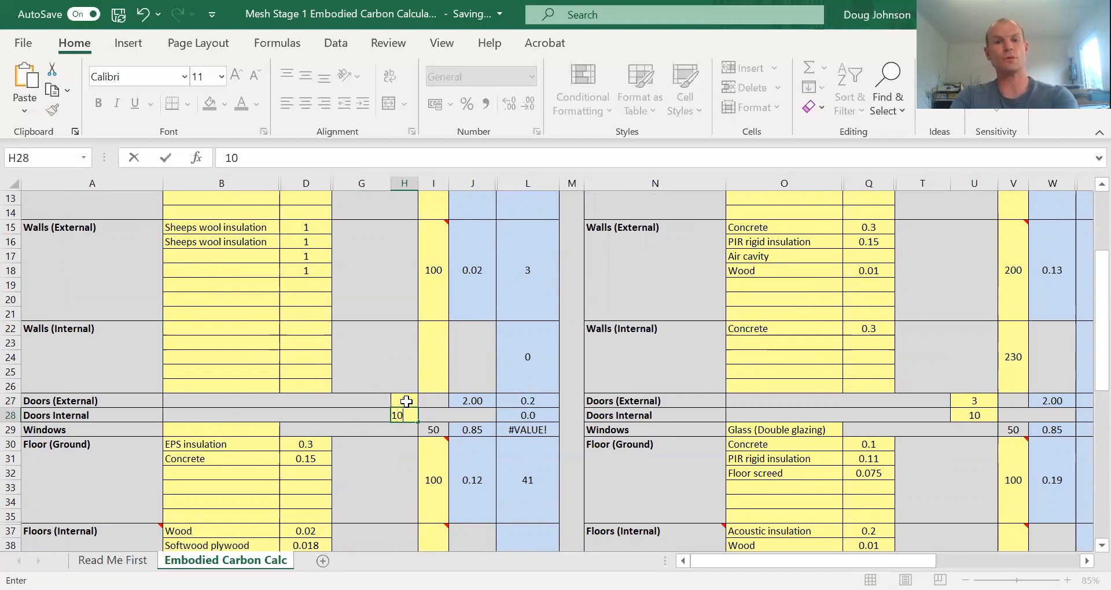
{"action": "key", "text": "Return"}
Step: Choose Glass (Double glazing) as the window material of Building Design #1
{"action": "scroll", "coordinate": [452, 406], "scroll_direction": "up", "scroll_amount": 3}
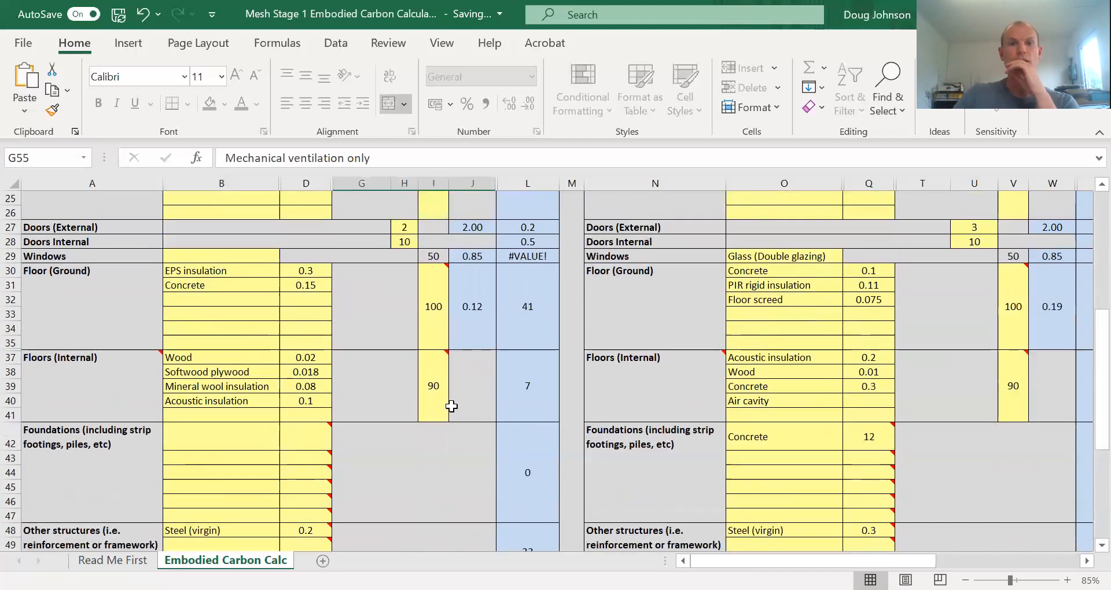
{"action": "scroll", "coordinate": [451, 407], "scroll_direction": "up", "scroll_amount": 4}
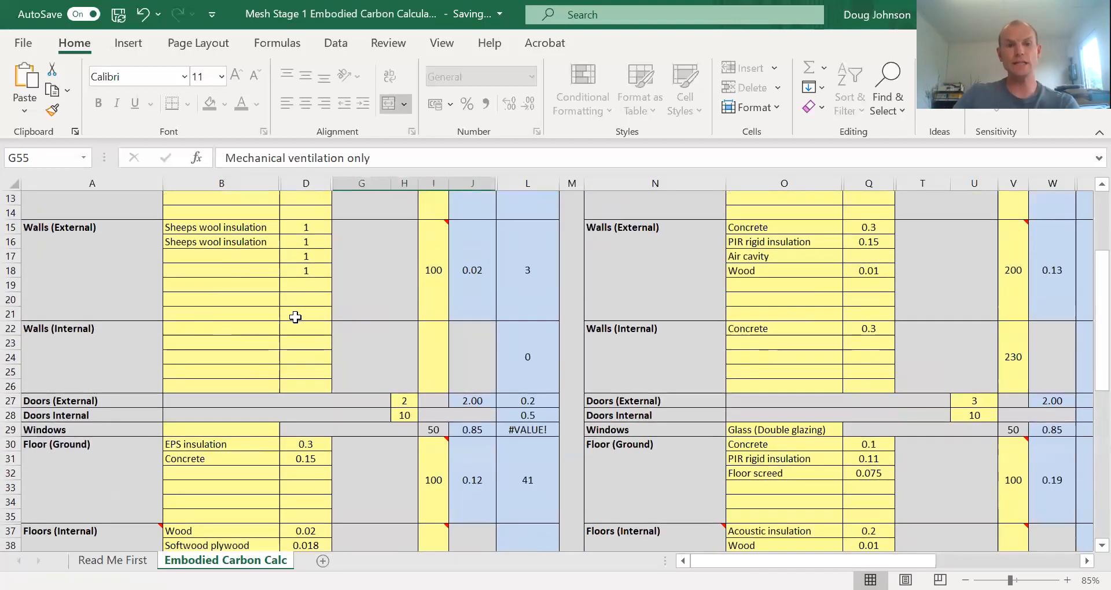
{"action": "scroll", "coordinate": [214, 280], "scroll_direction": "up", "scroll_amount": 2}
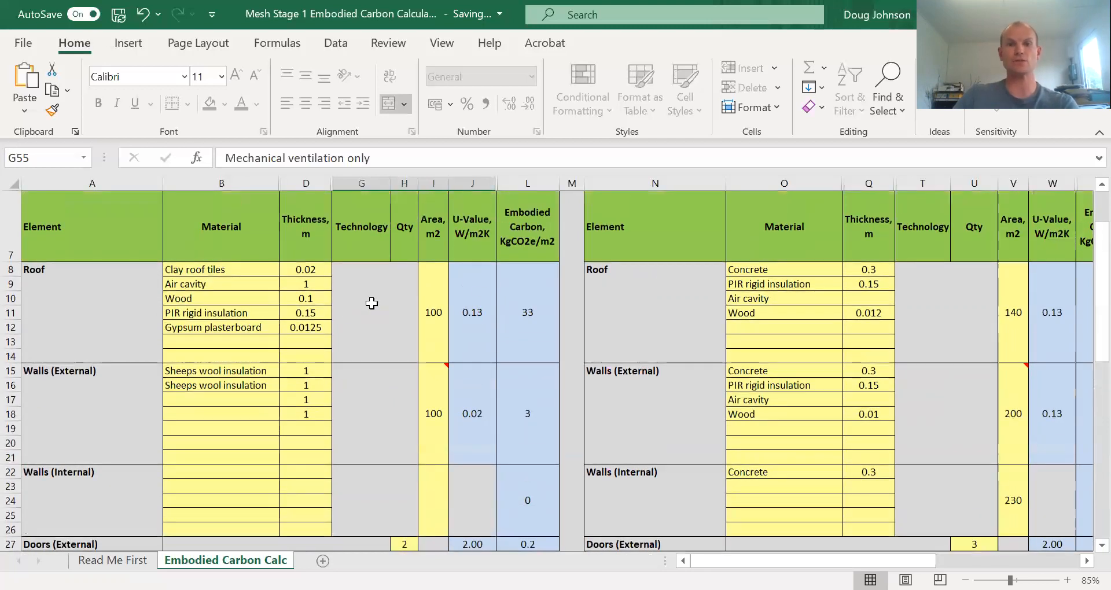
{"action": "scroll", "coordinate": [472, 312], "scroll_direction": "down", "scroll_amount": 1}
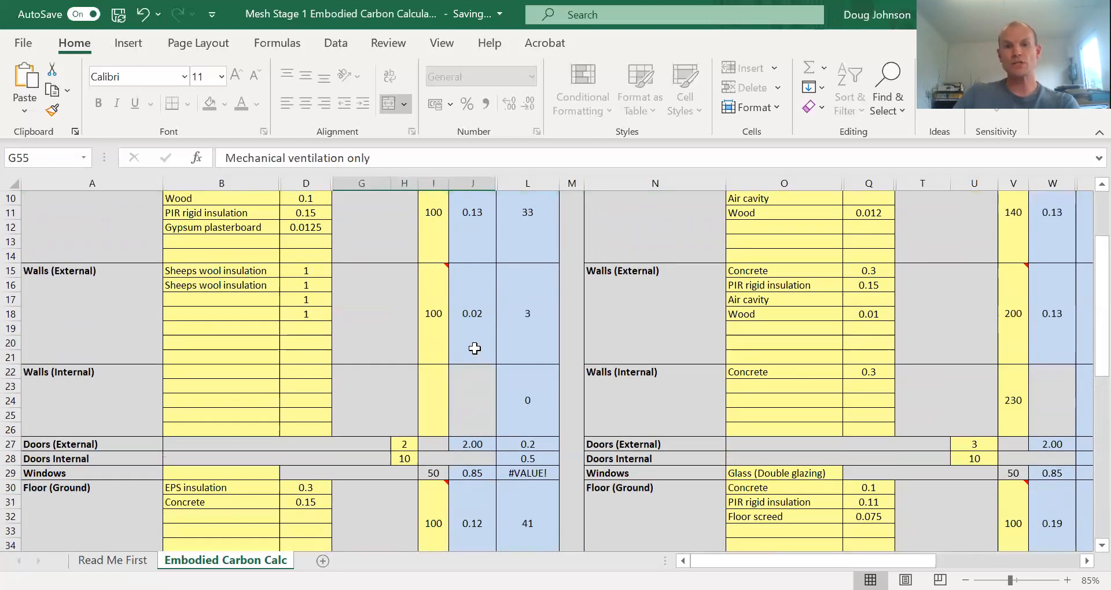
{"action": "scroll", "coordinate": [475, 348], "scroll_direction": "up", "scroll_amount": 1}
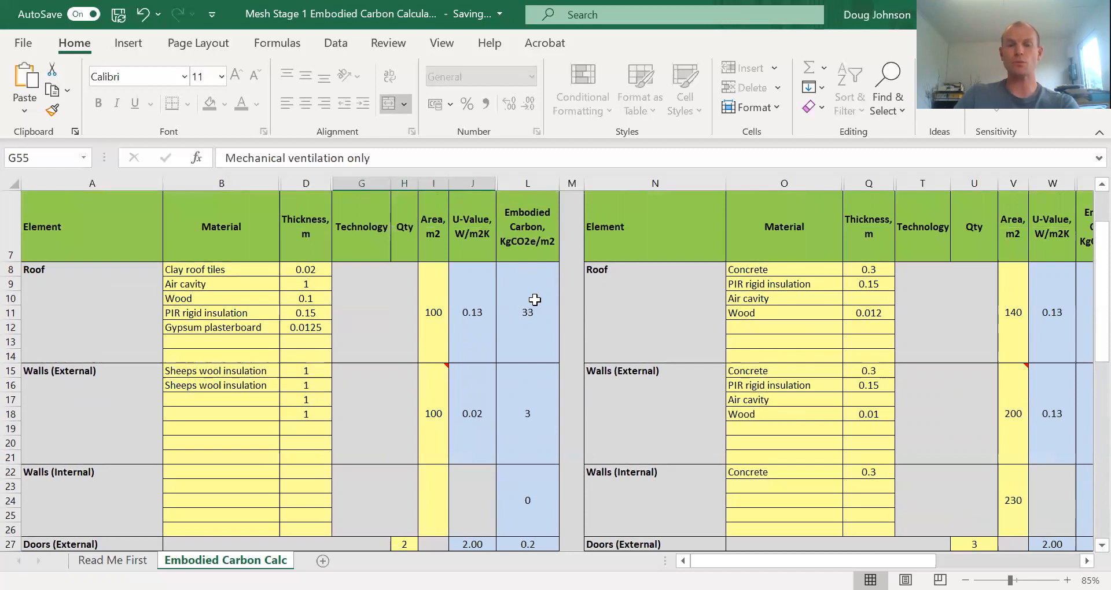
{"action": "scroll", "coordinate": [534, 299], "scroll_direction": "down", "scroll_amount": 4}
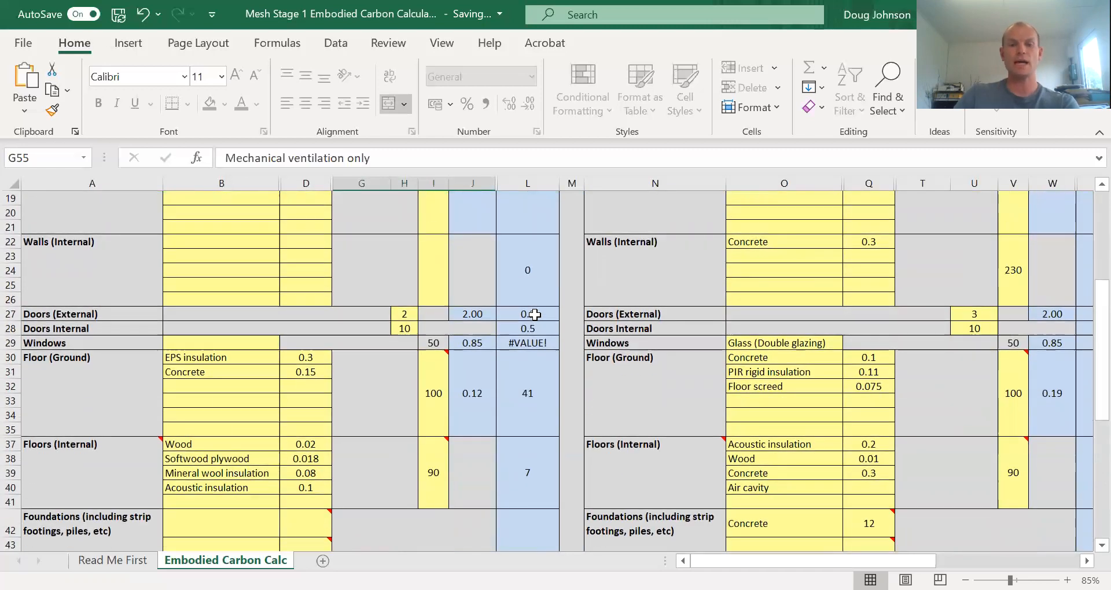
{"action": "left_click", "coordinate": [264, 344]}
{"action": "left_click", "coordinate": [287, 343]}
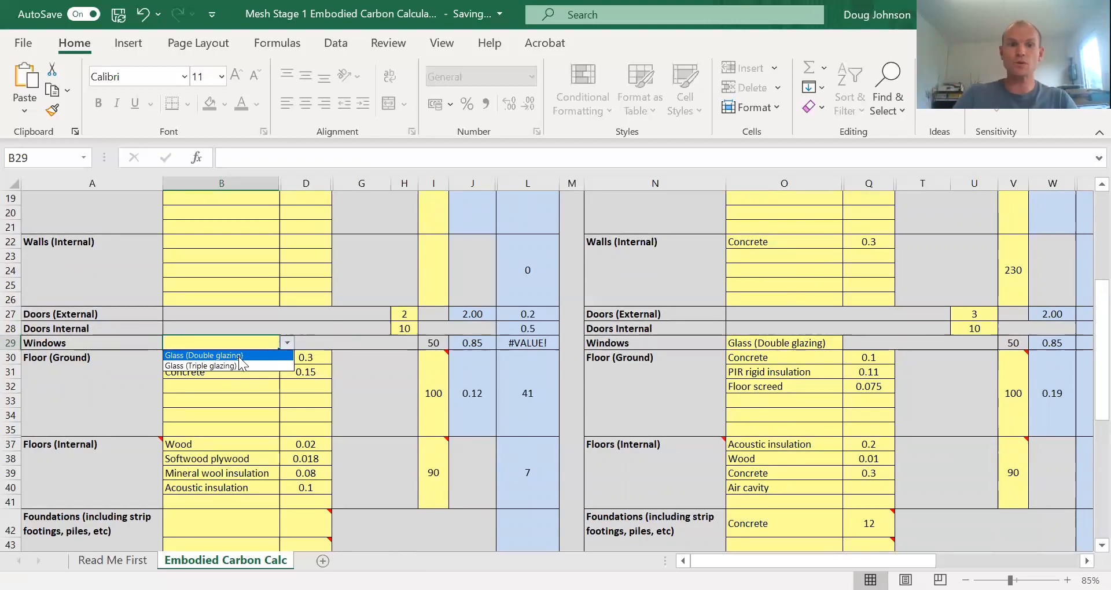
{"action": "left_click", "coordinate": [238, 356]}
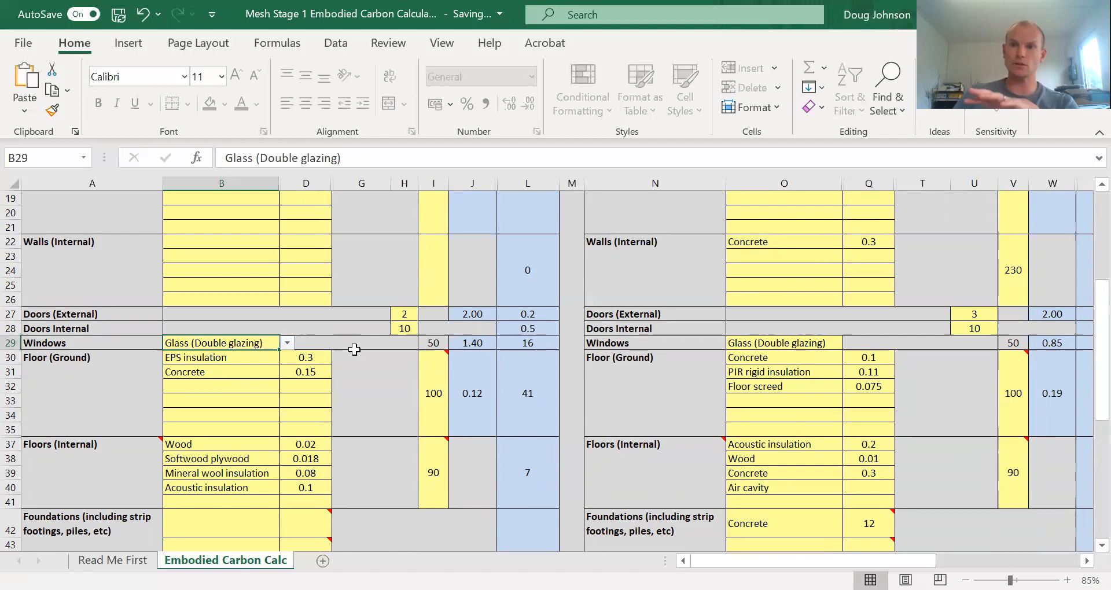
Step: Keep Solar PV as the electricity generation of Building Design #1 and set its area to 10 m2
{"action": "scroll", "coordinate": [324, 330], "scroll_direction": "down", "scroll_amount": 2}
{"action": "scroll", "coordinate": [324, 330], "scroll_direction": "down", "scroll_amount": 7}
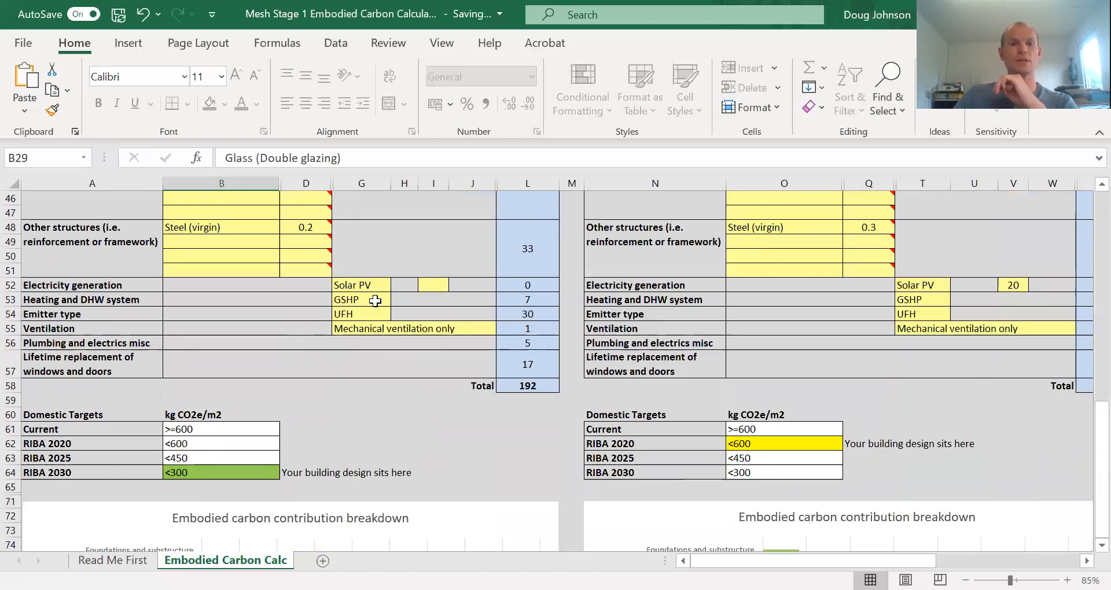
{"action": "left_click", "coordinate": [379, 285]}
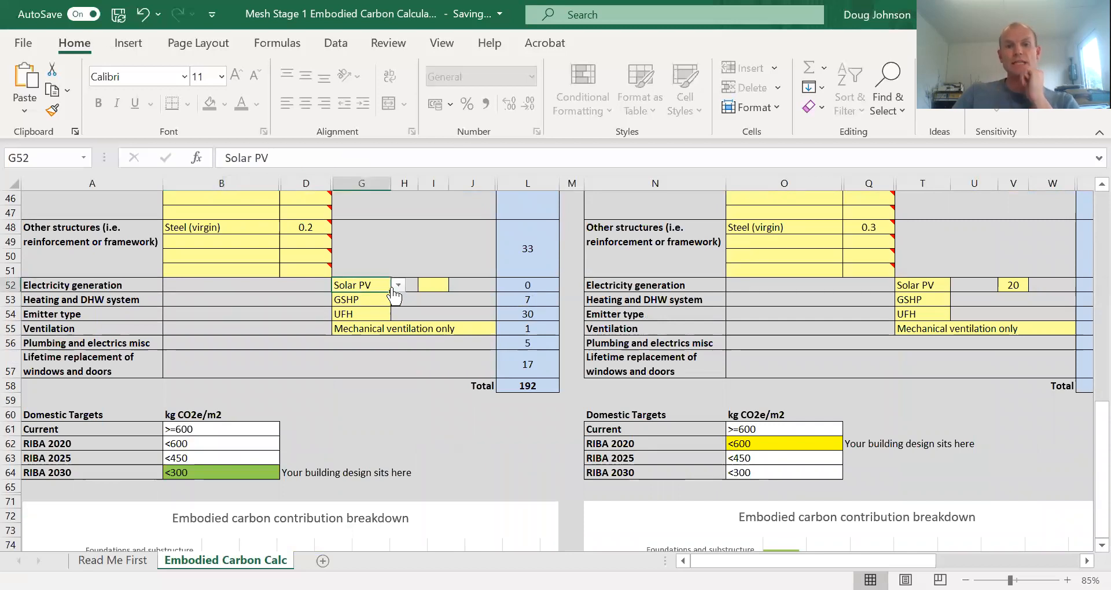
{"action": "left_click", "coordinate": [398, 286]}
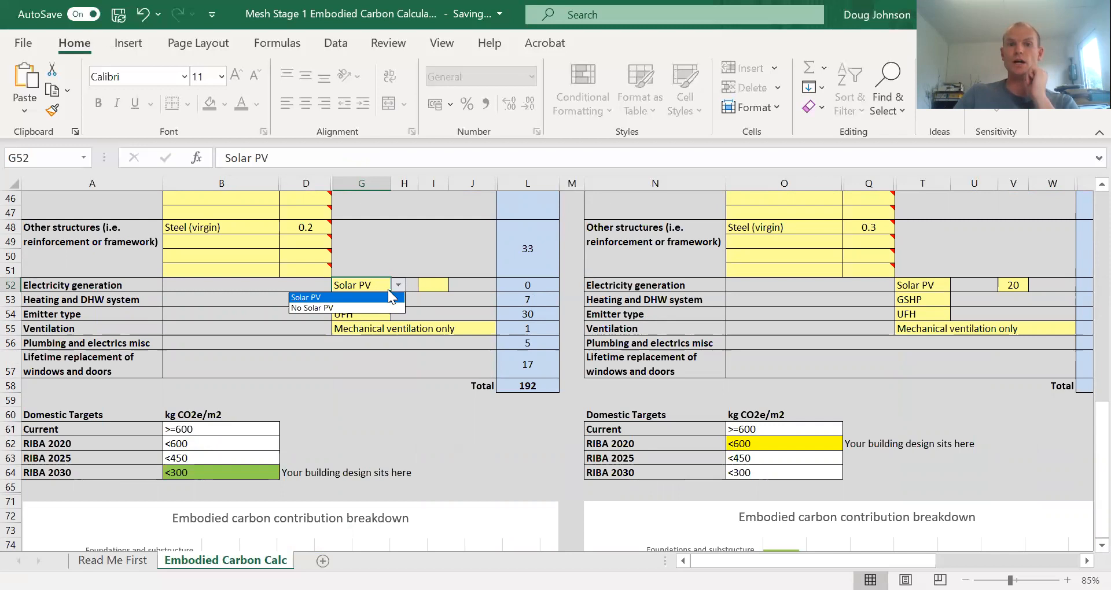
{"action": "left_click", "coordinate": [439, 287]}
{"action": "left_click", "coordinate": [439, 287]}
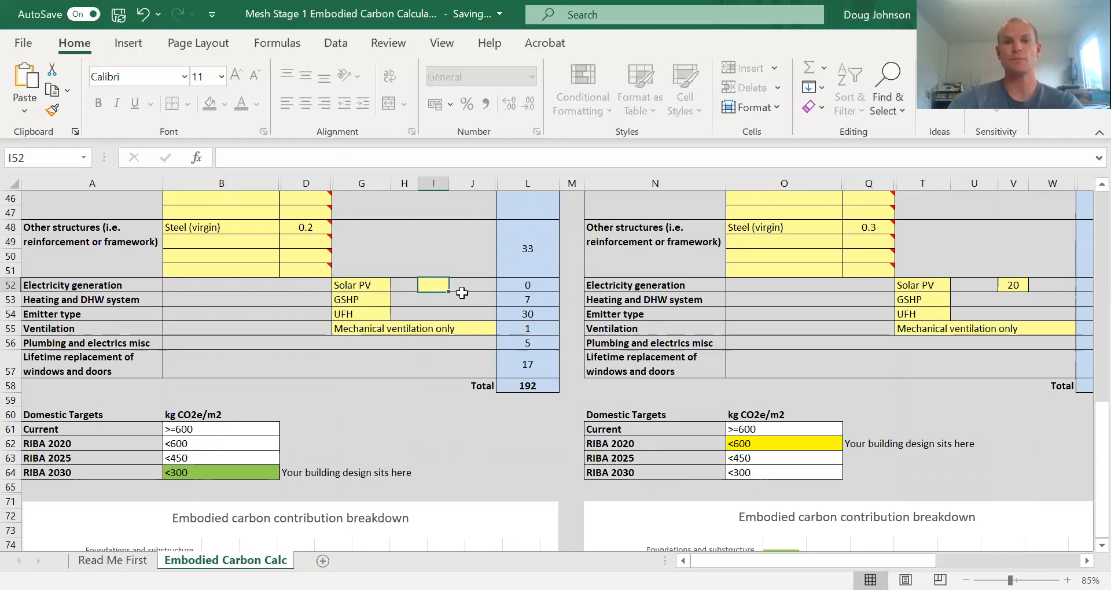
{"action": "type", "text": "10"}
{"action": "key", "text": "Return"}
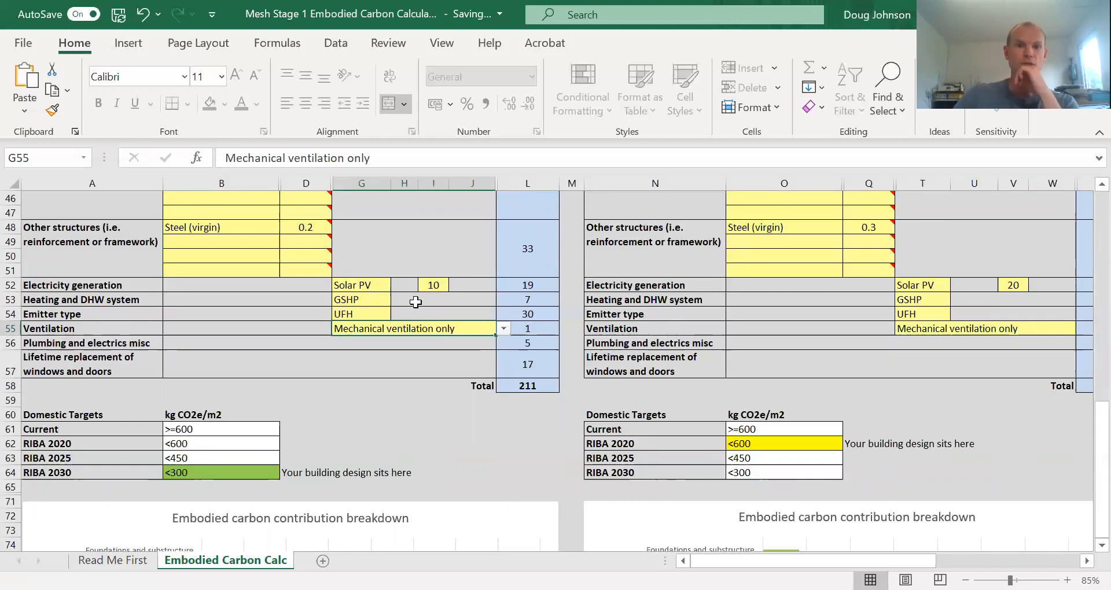
Step: Review the heating and DHW system options and the emitter type options of Building Design #1, keeping the current choices
{"action": "left_click", "coordinate": [374, 301]}
{"action": "left_click", "coordinate": [398, 299]}
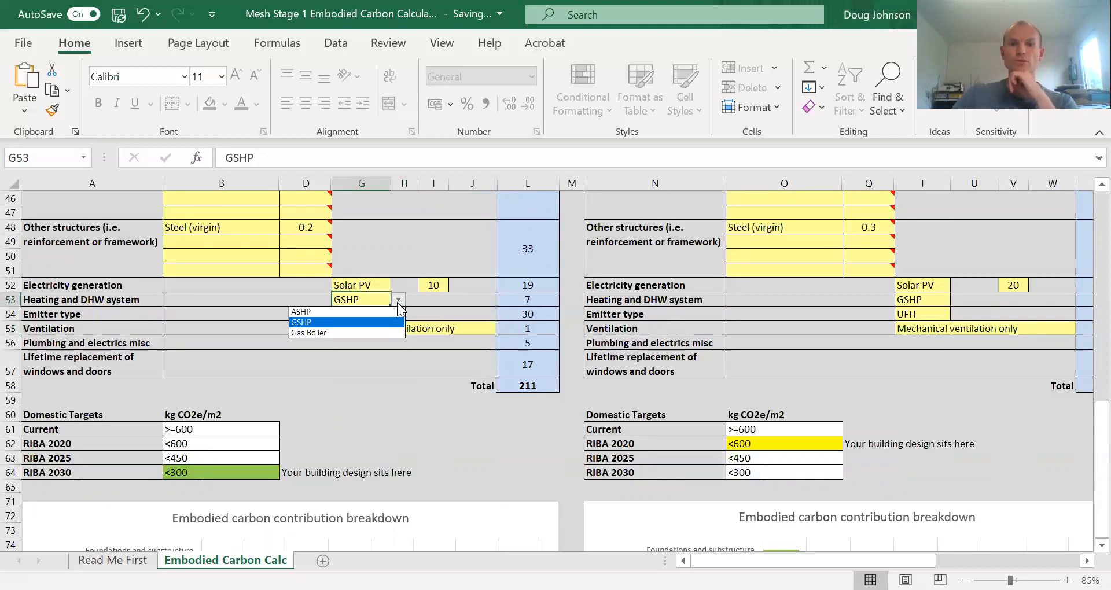
{"action": "left_click", "coordinate": [384, 366]}
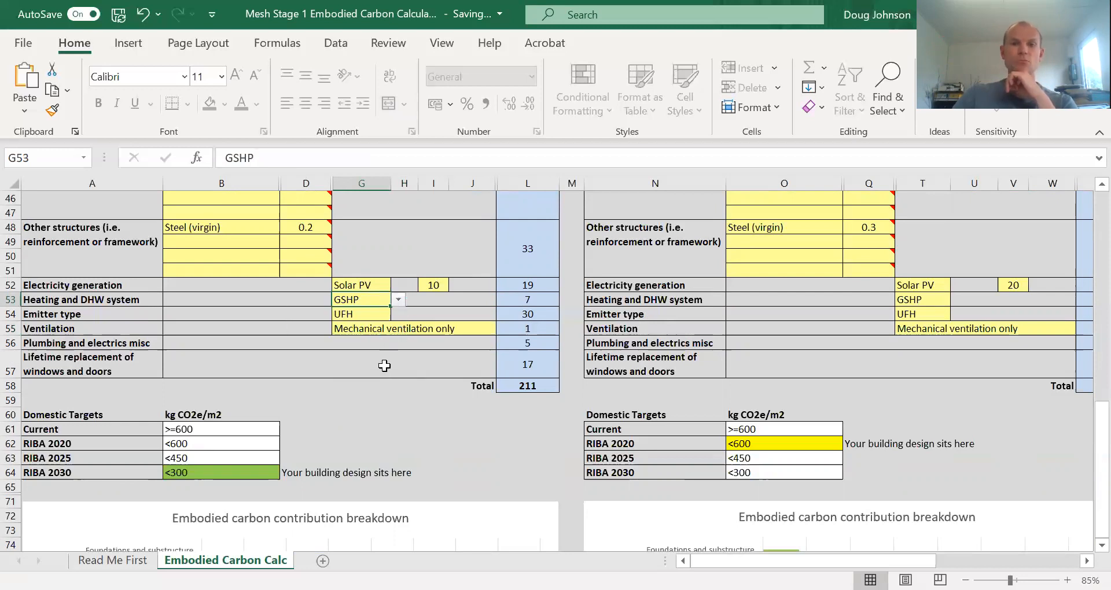
{"action": "left_click", "coordinate": [387, 317]}
{"action": "left_click", "coordinate": [398, 313]}
{"action": "left_click", "coordinate": [392, 353]}
Step: Review the ventilation options of Building Design #1, keeping Mechanical ventilation only
{"action": "left_click", "coordinate": [400, 329]}
{"action": "left_click", "coordinate": [503, 328]}
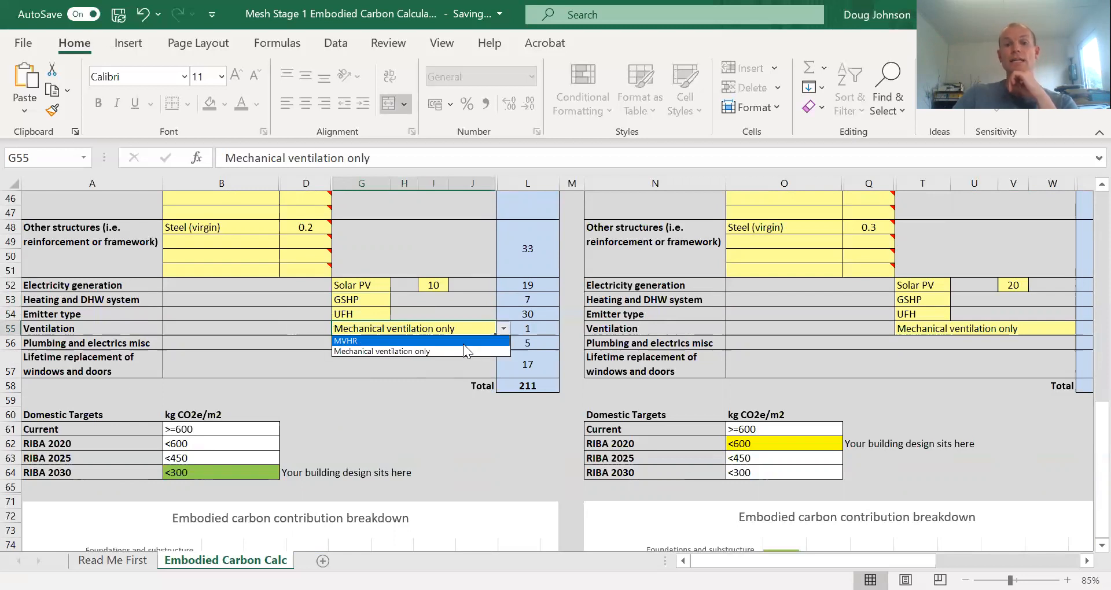
{"action": "left_click", "coordinate": [447, 377]}
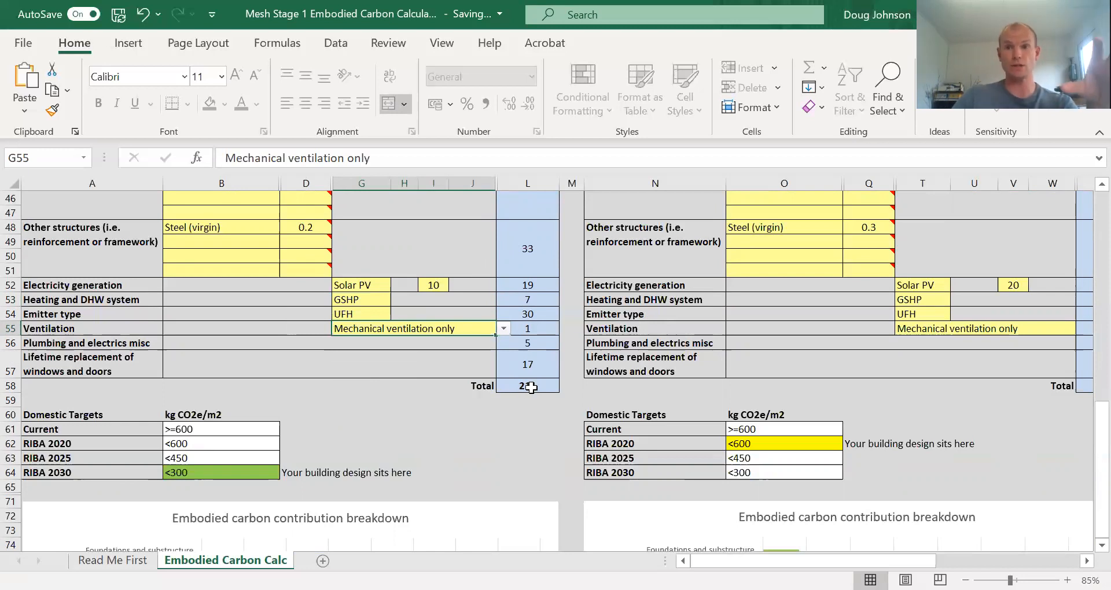
Step: Compare the domestic target ratings, embodied carbon contribution charts and element inputs of the two building designs
{"action": "scroll", "coordinate": [529, 390], "scroll_direction": "down", "scroll_amount": 2}
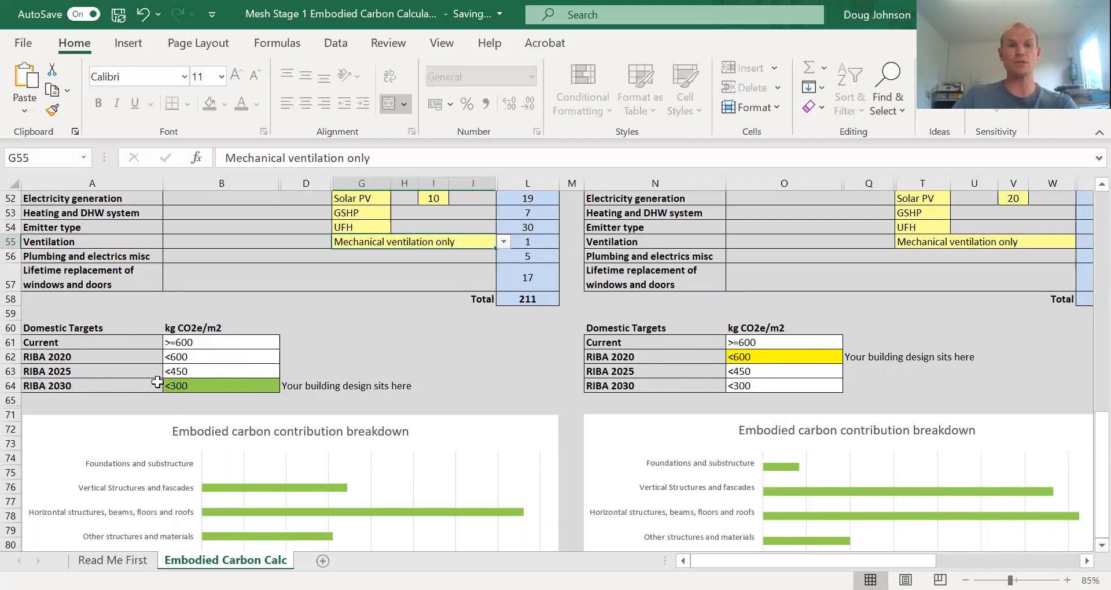
{"action": "scroll", "coordinate": [382, 359], "scroll_direction": "down", "scroll_amount": 2}
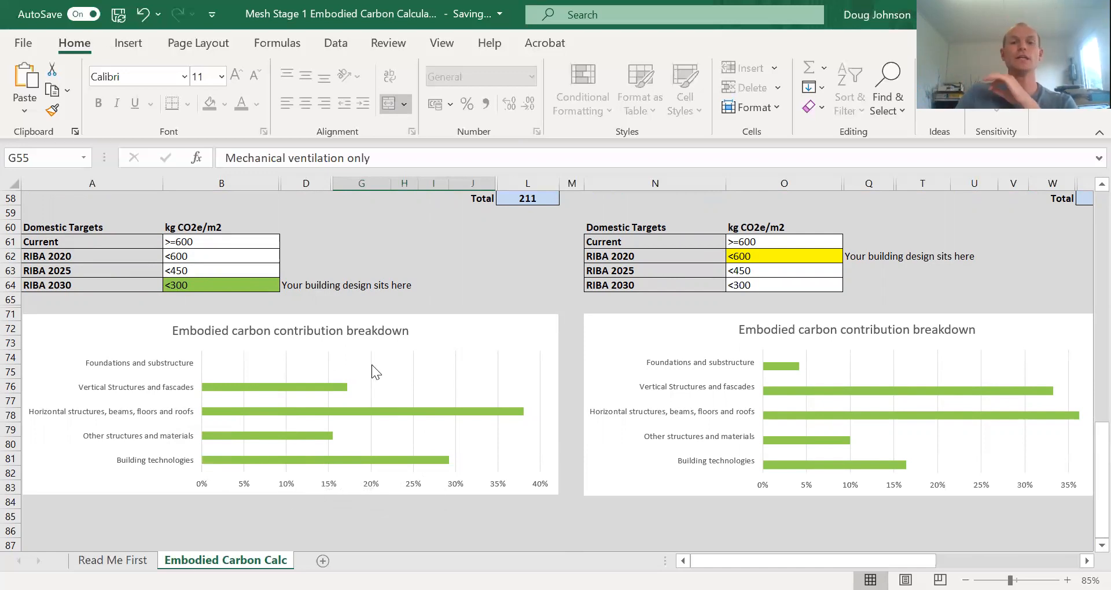
{"action": "scroll", "coordinate": [361, 375], "scroll_direction": "up", "scroll_amount": 9}
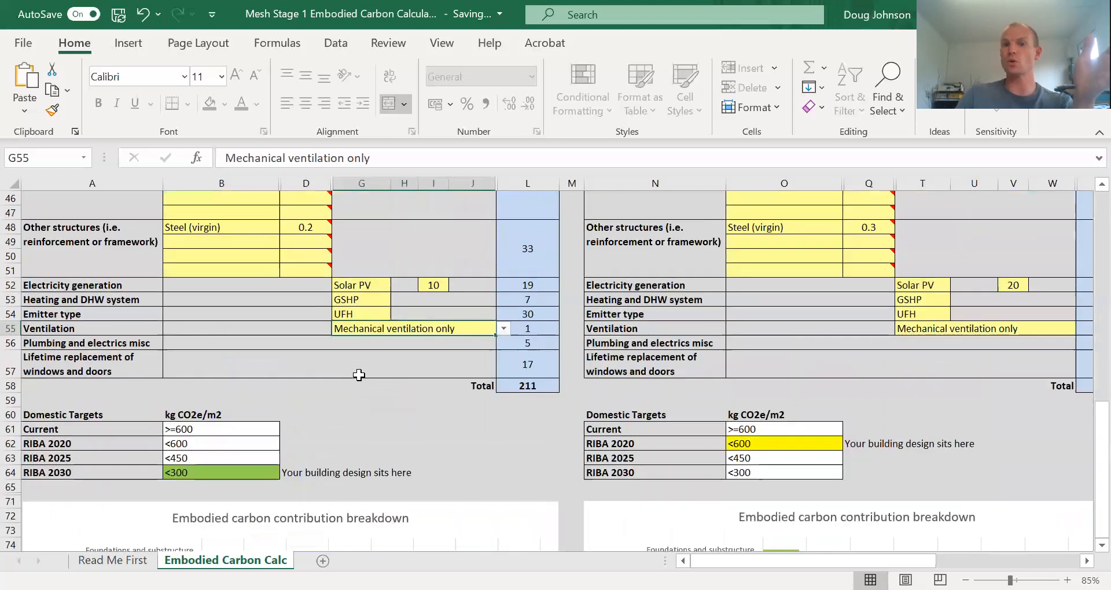
{"action": "scroll", "coordinate": [362, 369], "scroll_direction": "up", "scroll_amount": 5}
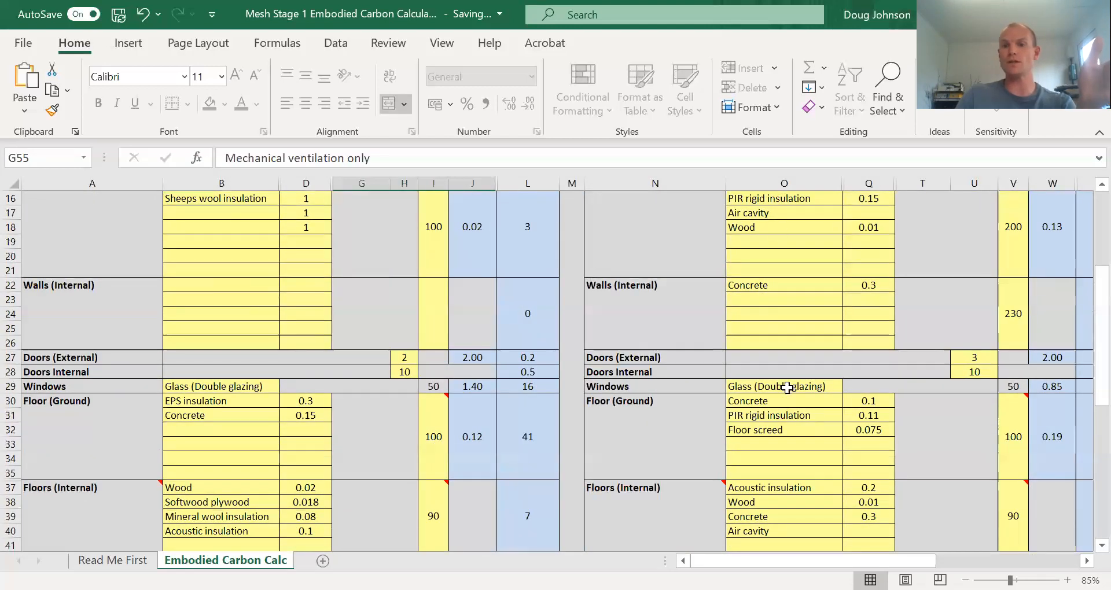
{"action": "scroll", "coordinate": [831, 321], "scroll_direction": "up", "scroll_amount": 3}
{"action": "scroll", "coordinate": [833, 322], "scroll_direction": "down", "scroll_amount": 13}
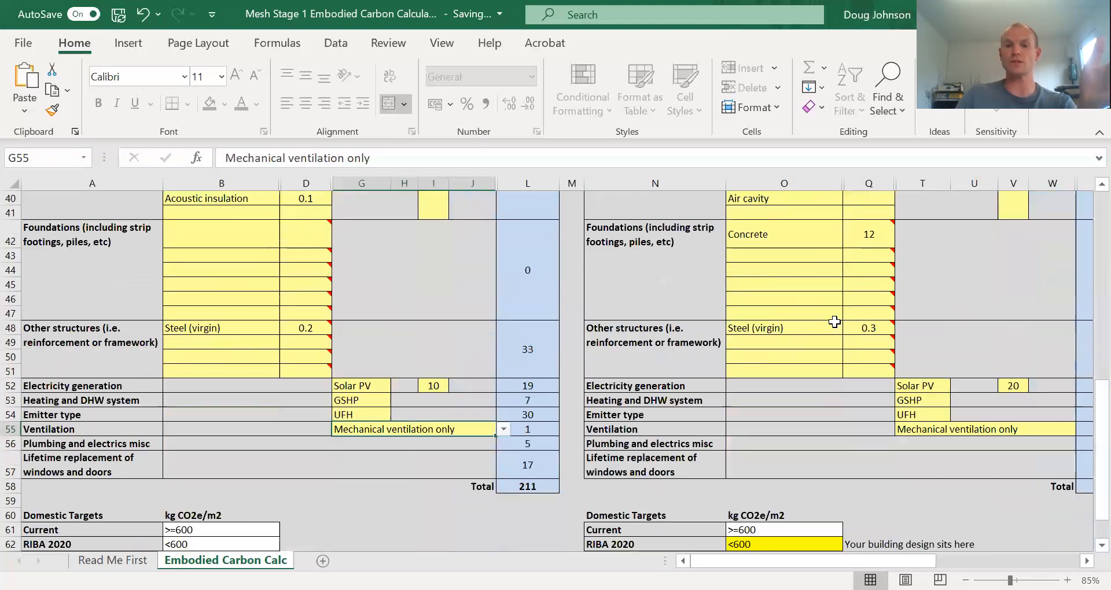
{"action": "scroll", "coordinate": [835, 322], "scroll_direction": "down", "scroll_amount": 5}
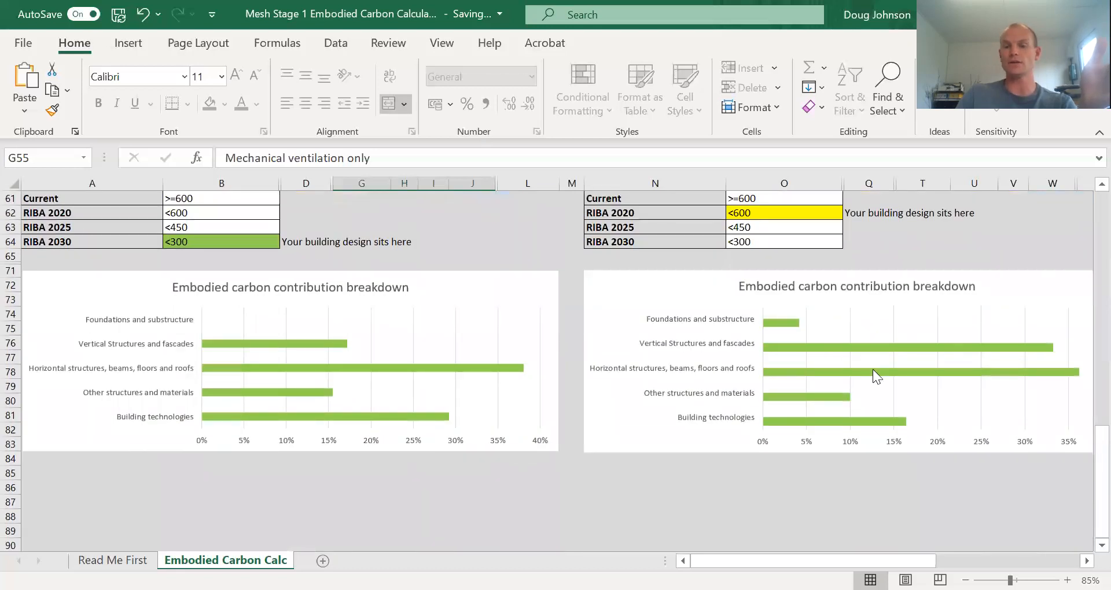
{"action": "scroll", "coordinate": [769, 347], "scroll_direction": "up", "scroll_amount": 5}
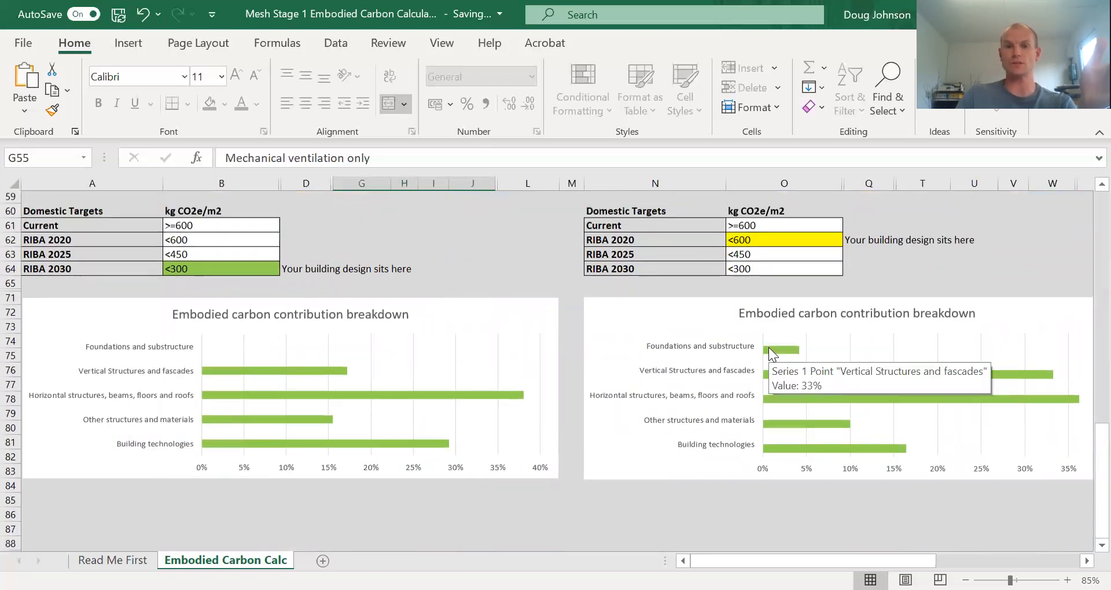
{"action": "scroll", "coordinate": [688, 341], "scroll_direction": "up", "scroll_amount": 15}
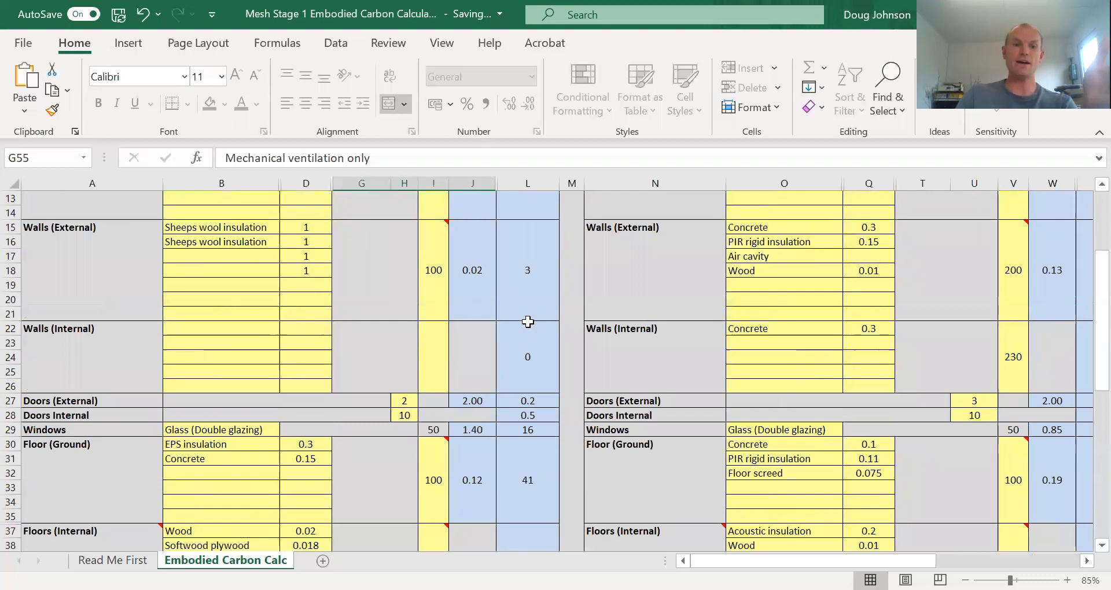